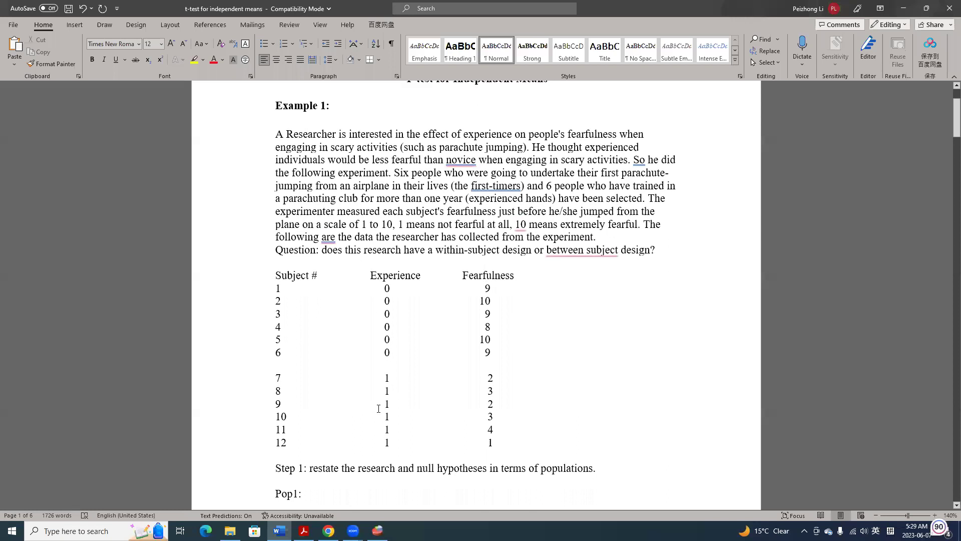
Correct "novice" to "novices" in the Example 1 paragraph about the parachute-jumping experiment.
scroll(379, 409, up, 2)
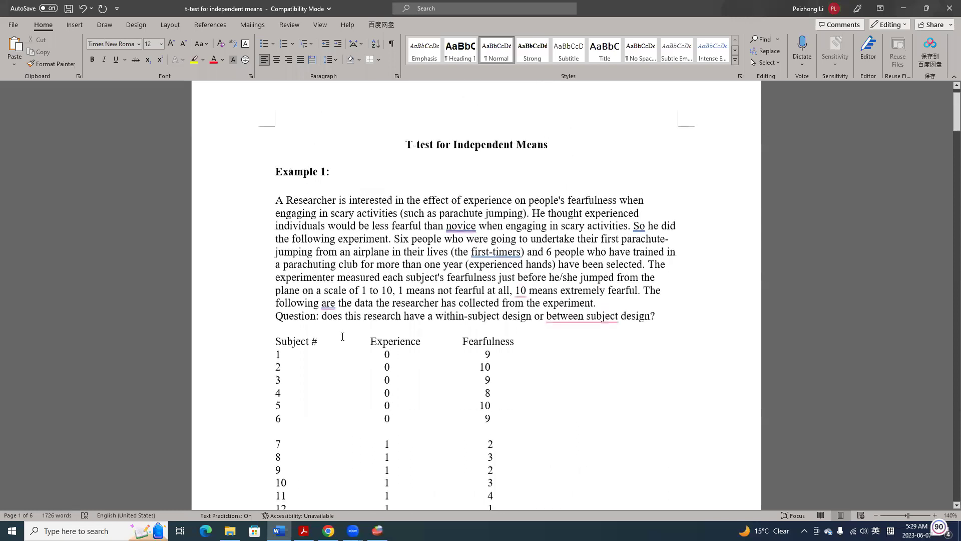
click(328, 172)
scroll(400, 291, down, 2)
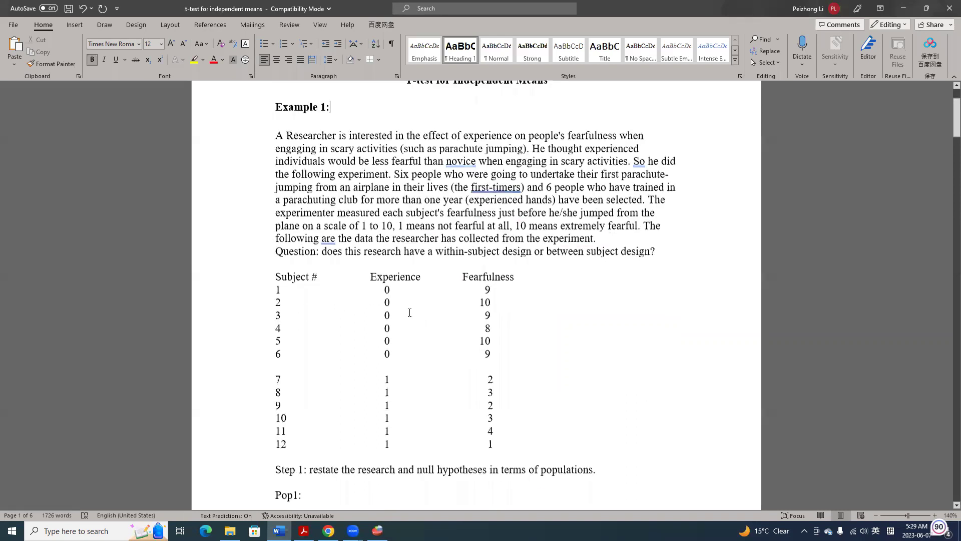
scroll(397, 307, up, 1)
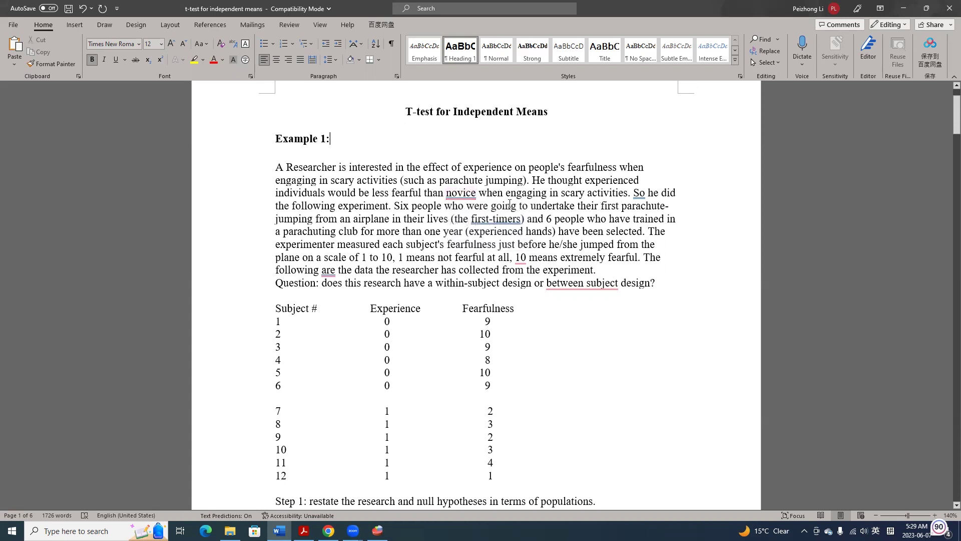
click(542, 223)
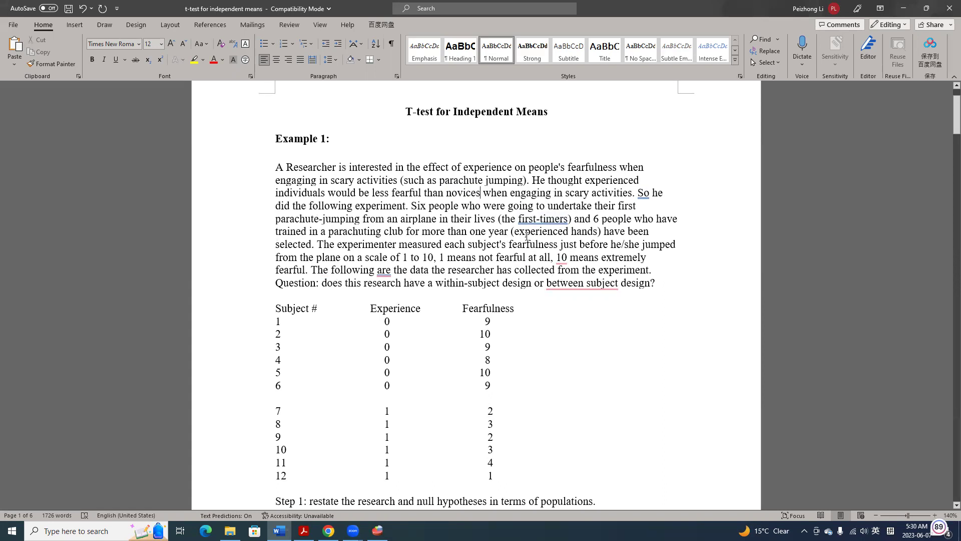
Hyphenate "between subject" as "between-subject" in the question line below the Example 1 paragraph.
click(317, 245)
click(695, 248)
click(560, 258)
click(576, 284)
scroll(706, 279, down, 2)
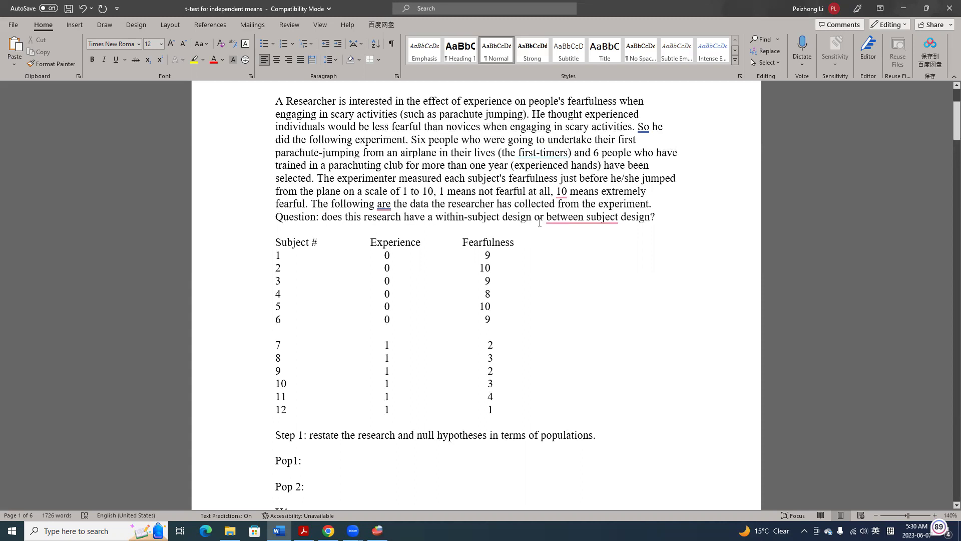
mouse_move(601, 218)
click(597, 250)
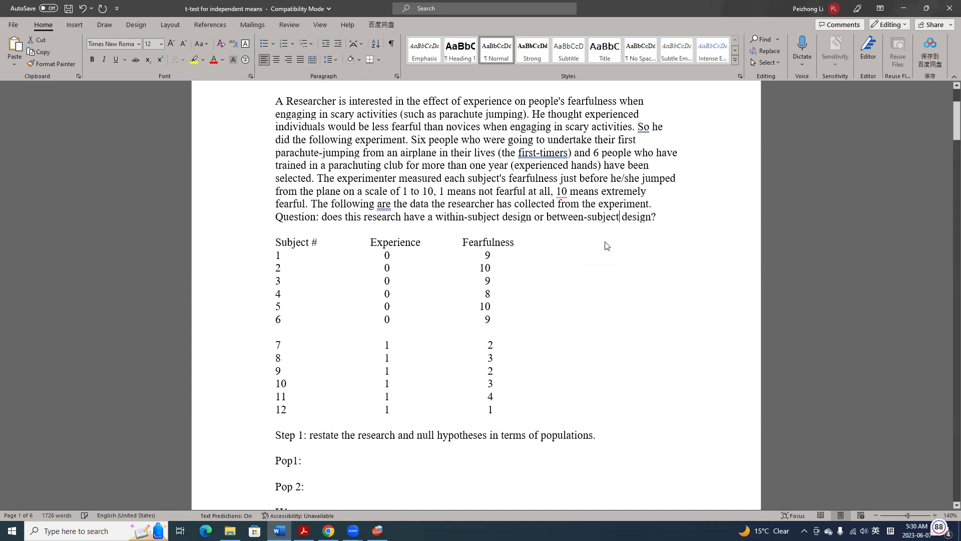
Switch to the PSPPIRE Data Editor and name the first variable "group".
scroll(288, 251, down, 2)
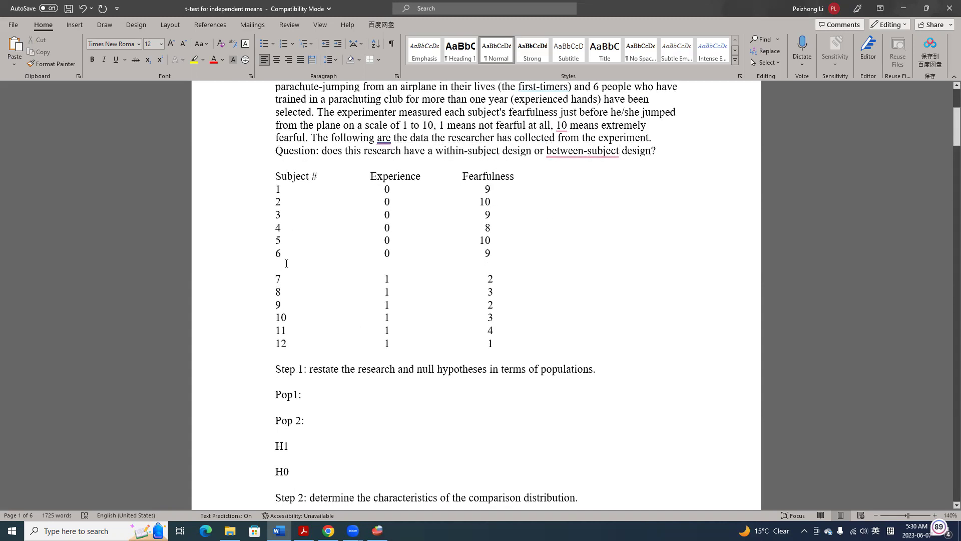
scroll(307, 298, up, 3)
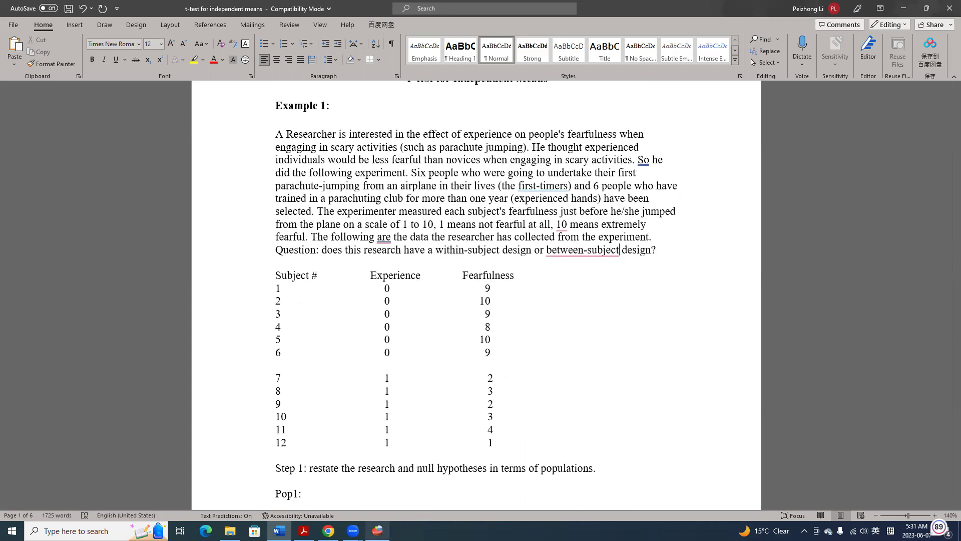
mouse_move(378, 530)
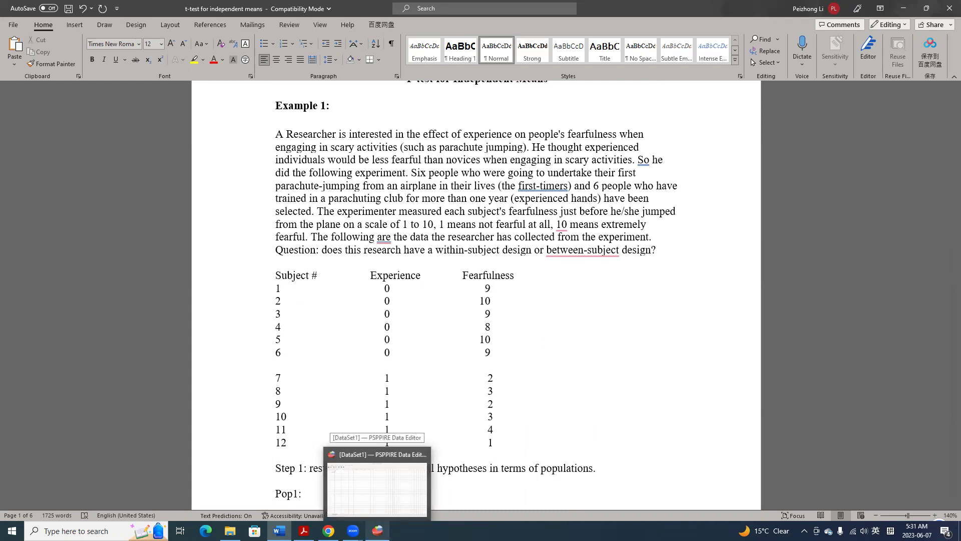
click(377, 481)
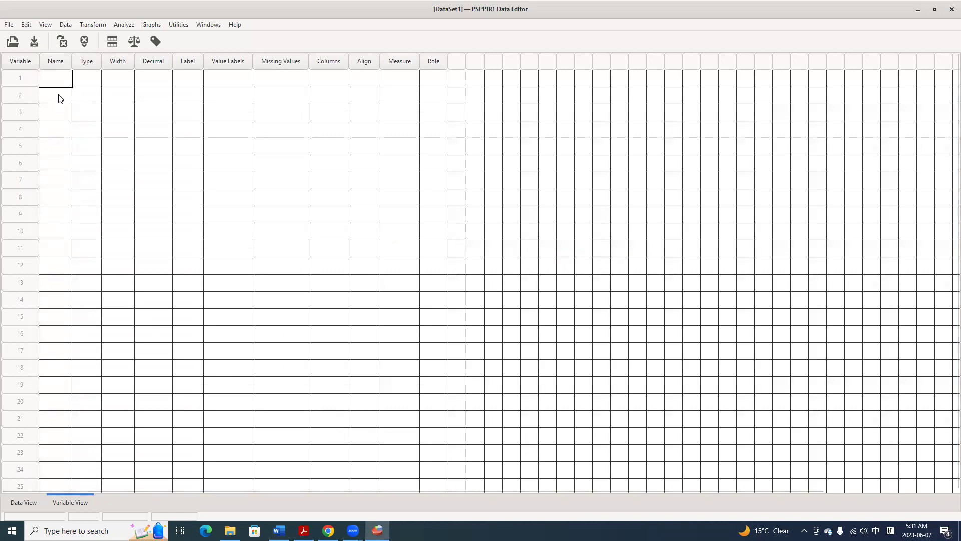
text(r)
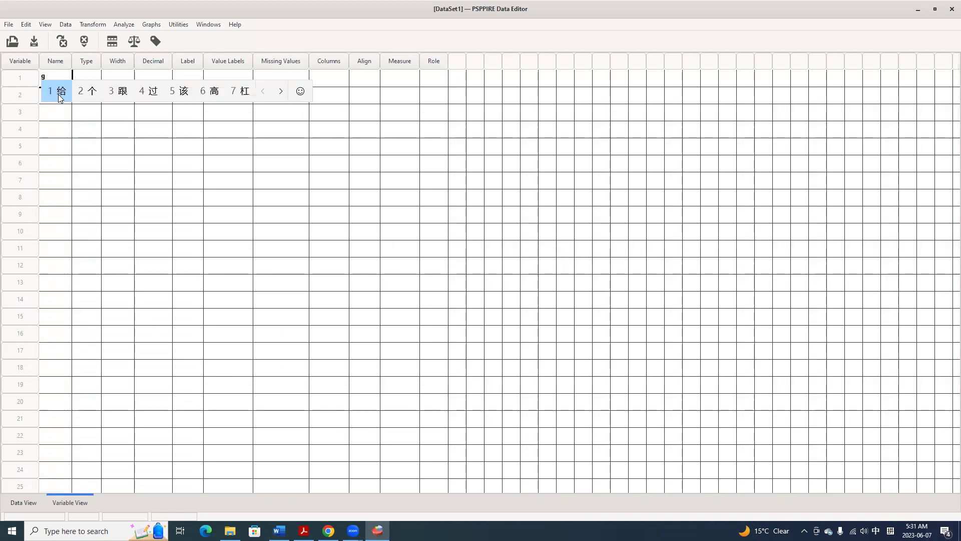
key(shift)
key(BackSpace)
text(group)
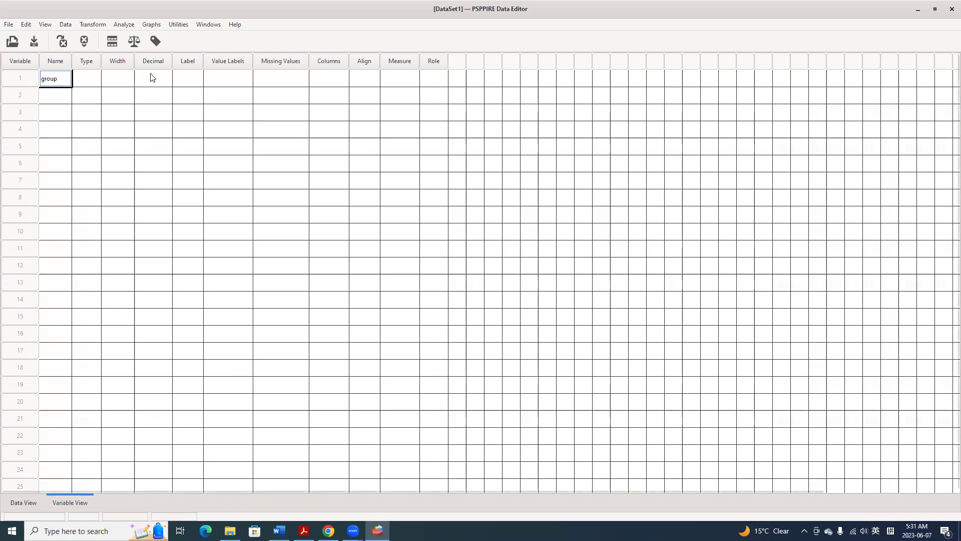
Set the number of decimals for the group variable to 0.
click(168, 84)
click(177, 79)
click(177, 78)
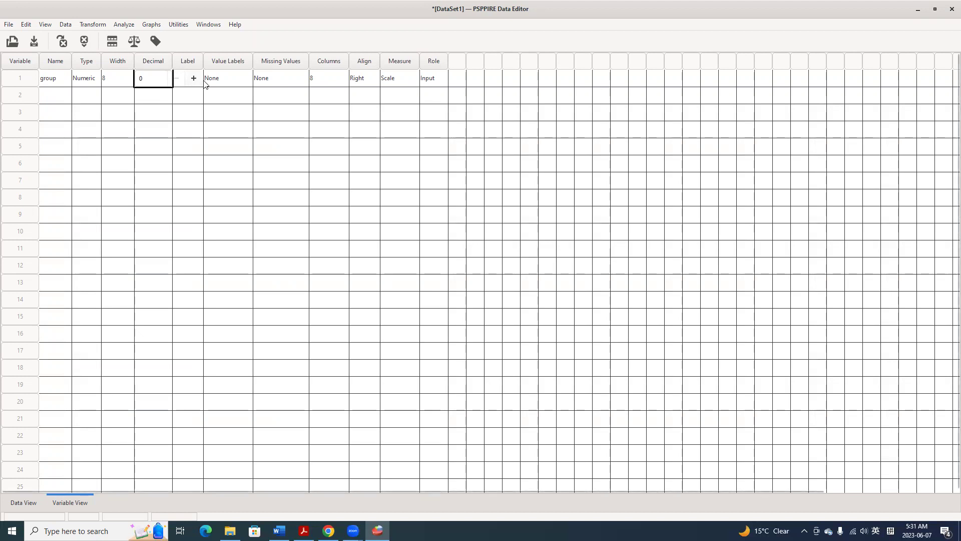
Add a value label to the group variable assigning "inexperienced" to value 1.
click(248, 79)
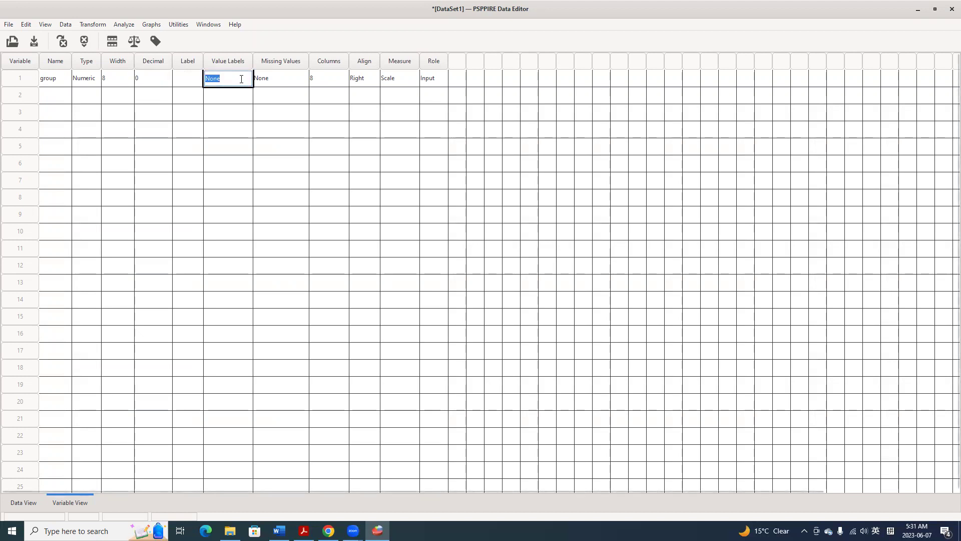
click(243, 80)
text(1)
click(343, 70)
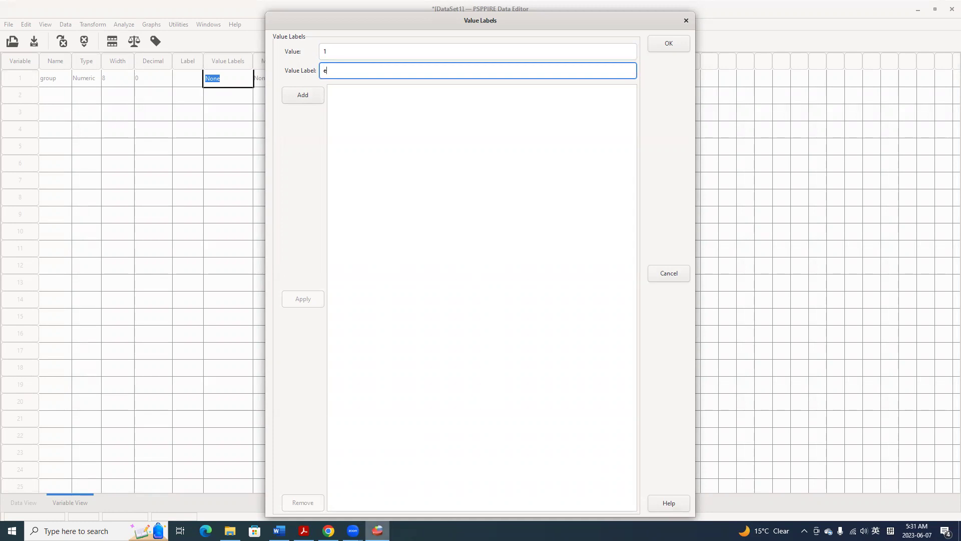
mouse_move(279, 531)
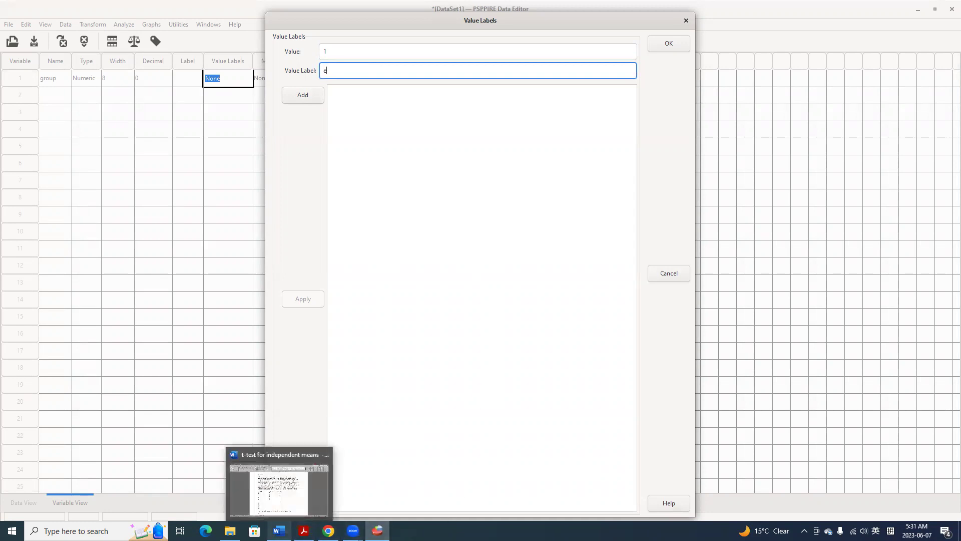
click(275, 495)
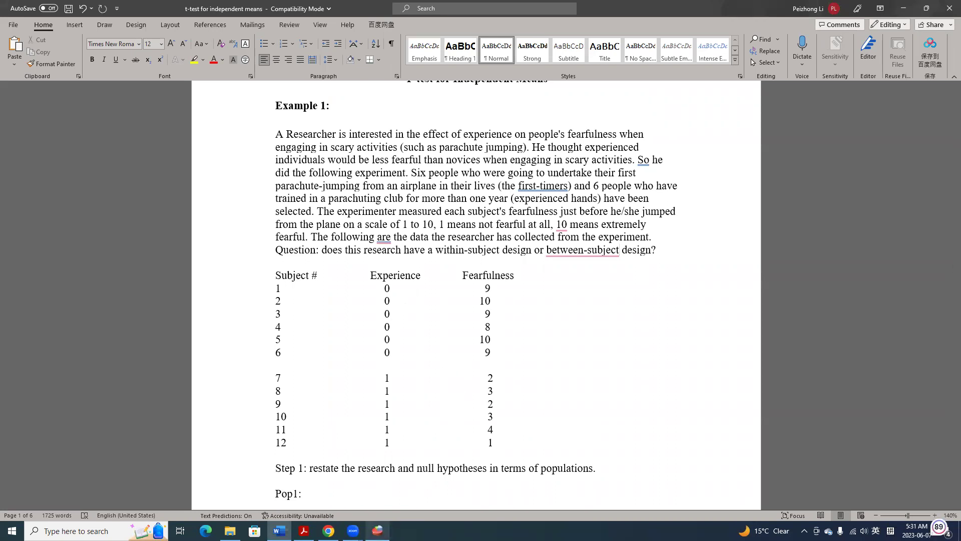
mouse_move(377, 530)
click(350, 476)
key(BackSpace)
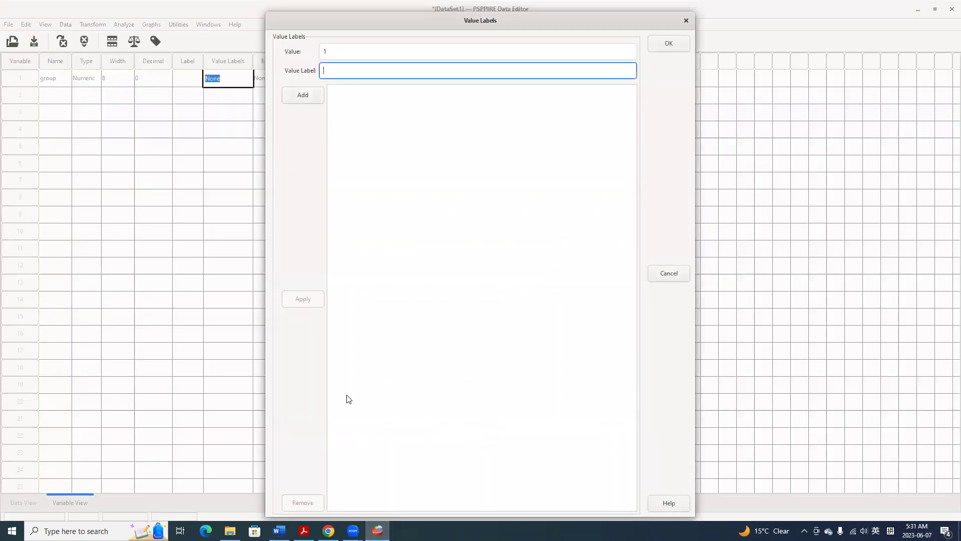
text(inexperienced)
click(301, 96)
Add the value label "experienced" for value 2 and apply the labels to the group variable.
text(2)
click(344, 70)
text(experience)
click(312, 95)
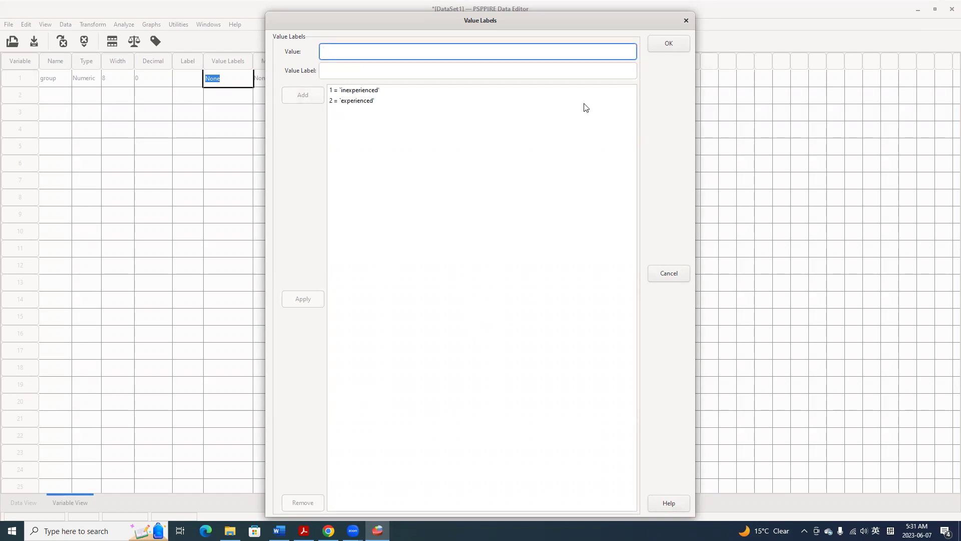
click(657, 45)
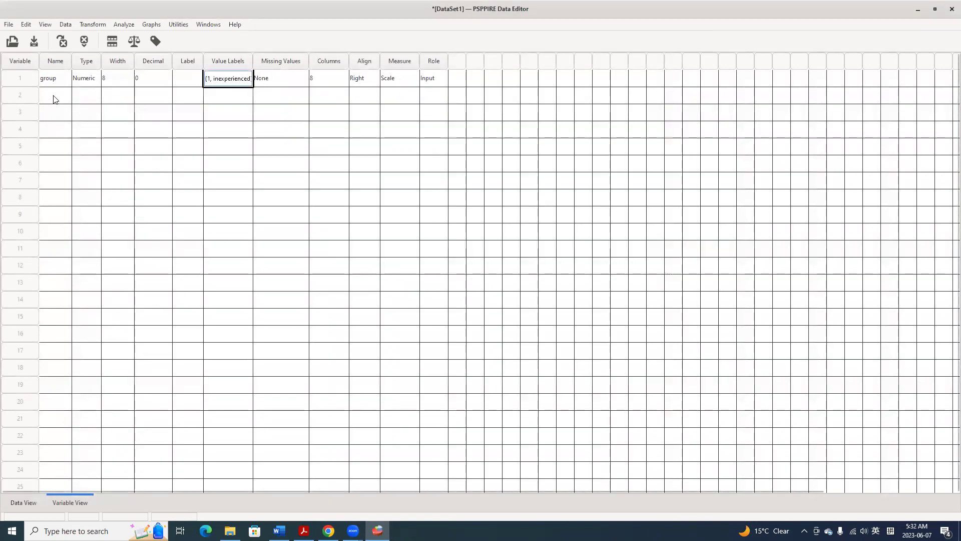
Name the second variable "fear" and enter the labels "experience" for group and "fear" for fear.
click(51, 96)
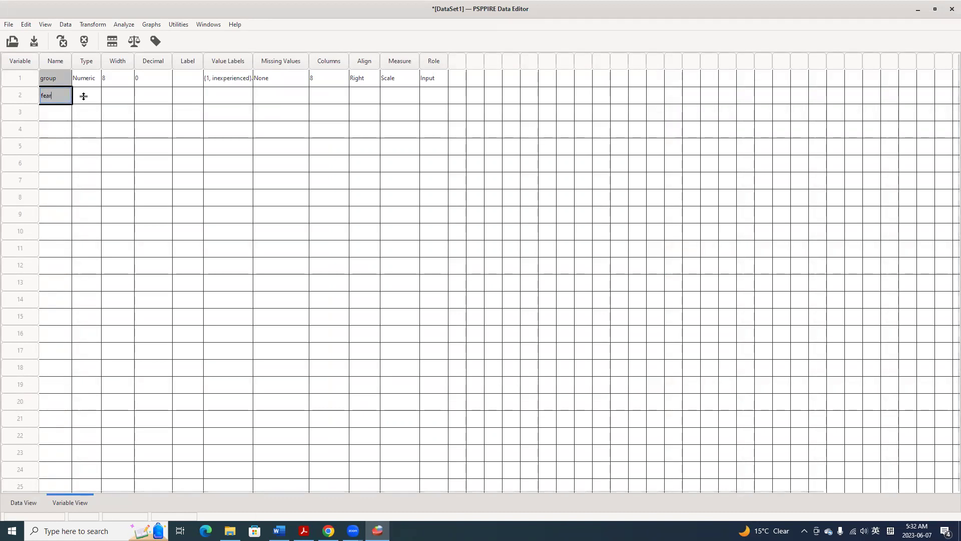
click(188, 80)
text(experience)
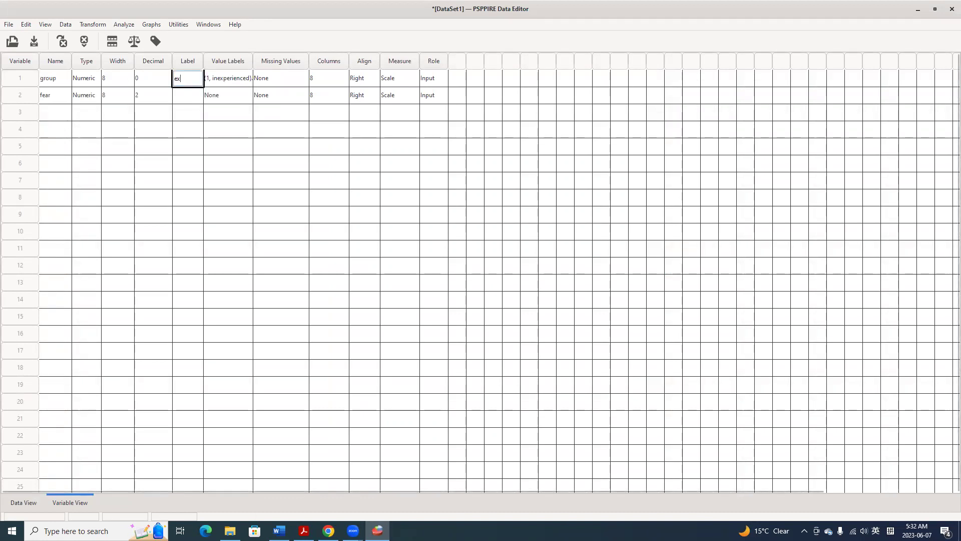
click(191, 99)
text(fear)
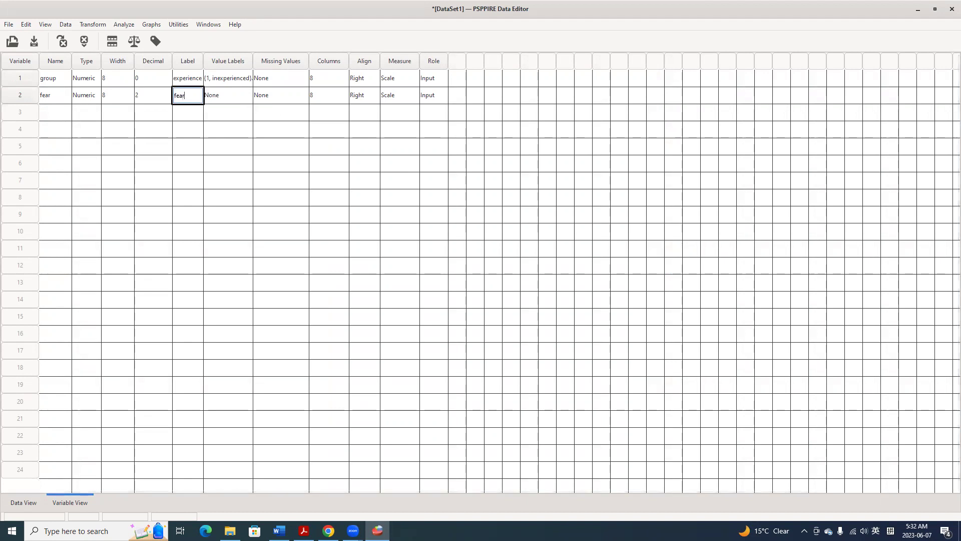
click(25, 503)
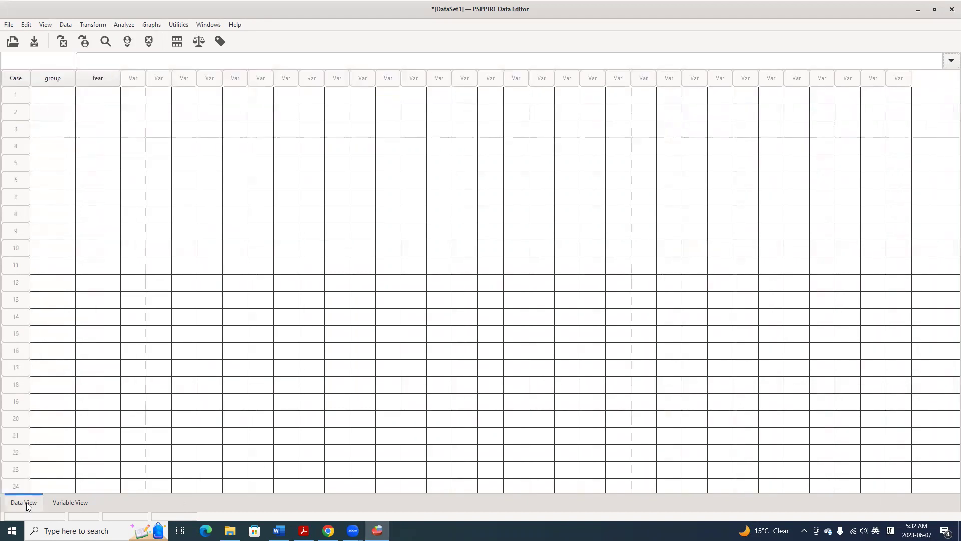
click(58, 97)
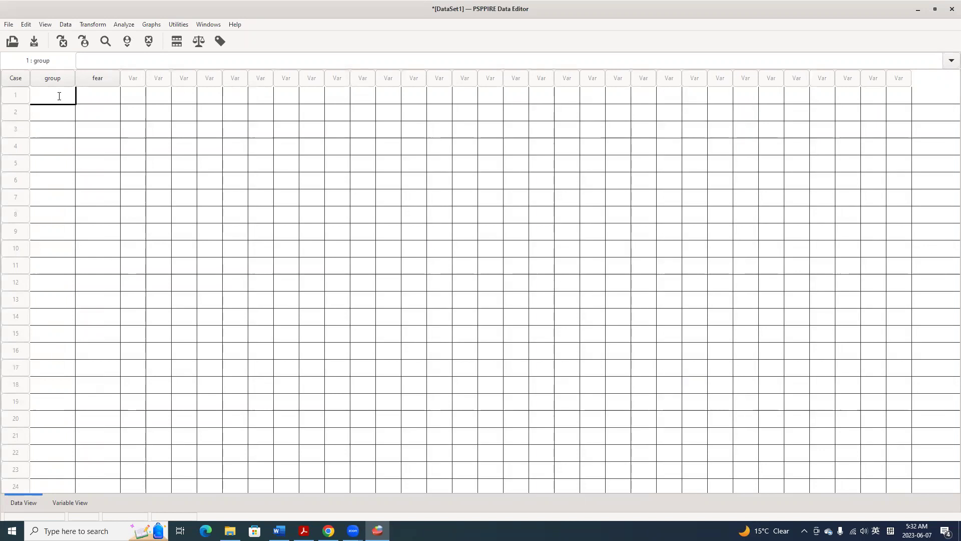
click(58, 82)
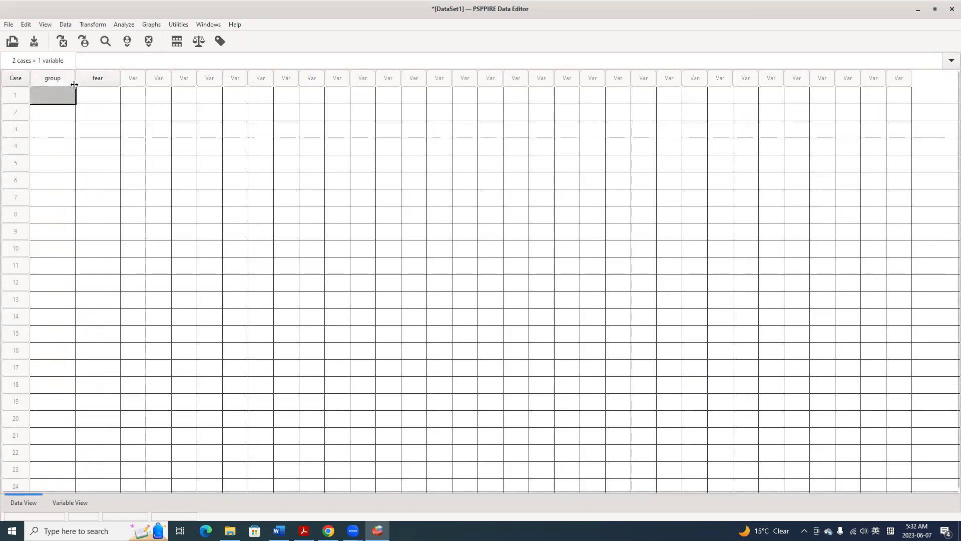
Return to the variable definitions and open the value labels of the group variable for editing.
click(81, 504)
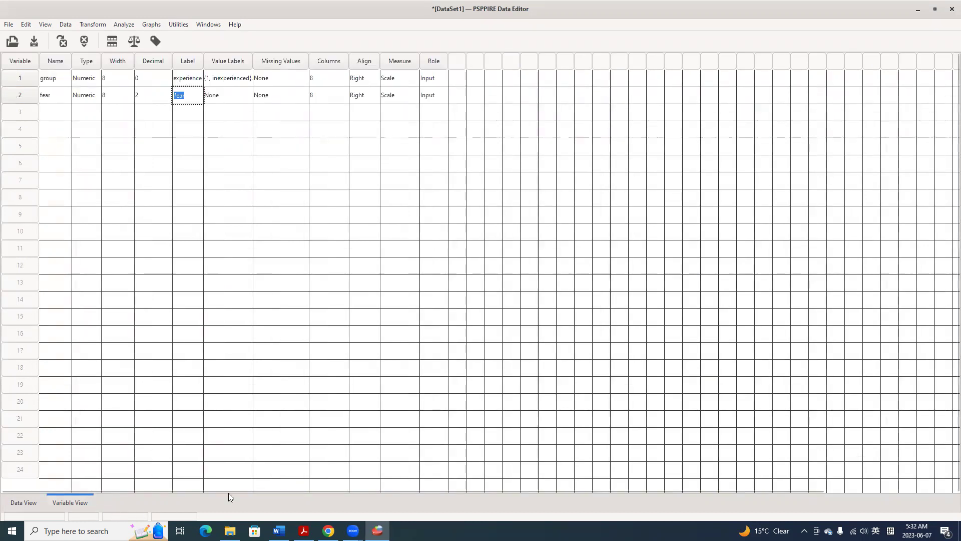
click(241, 80)
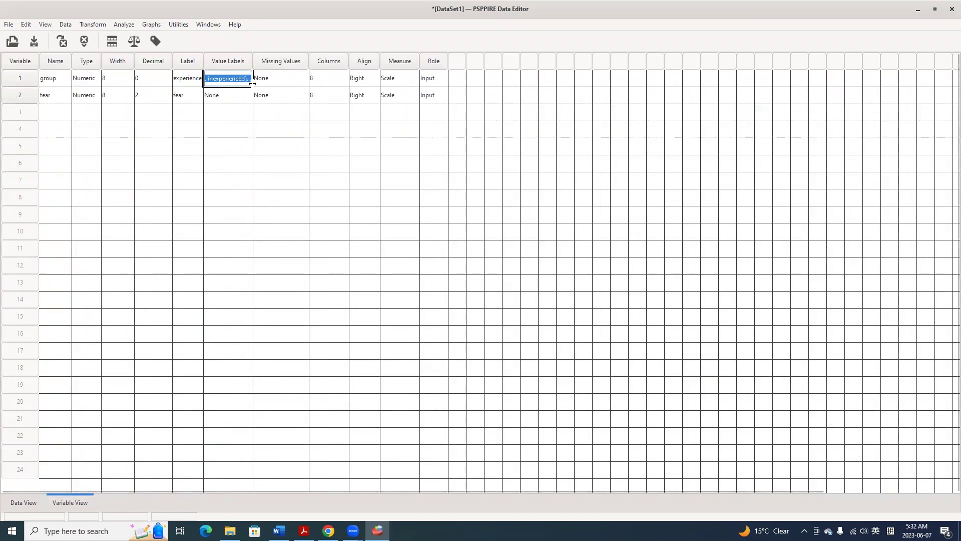
click(247, 79)
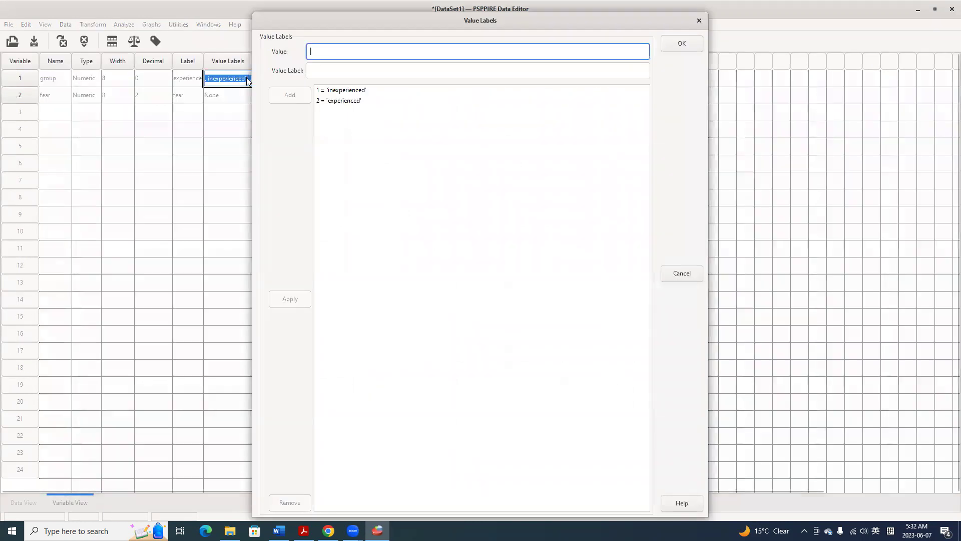
Try to change the value of the "inexperienced" label to 0.
click(319, 90)
click(318, 52)
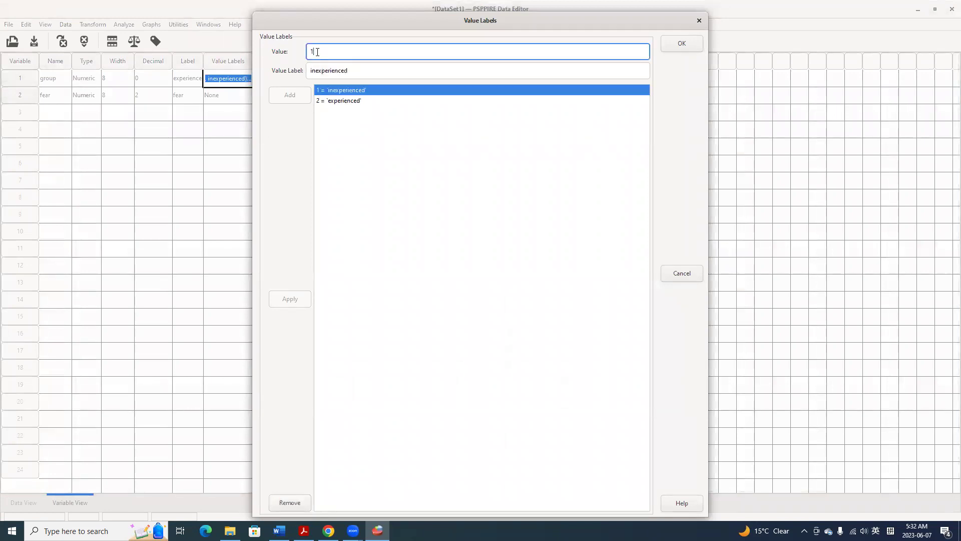
key(BackSpace)
text(0)
click(321, 91)
click(319, 52)
key(BackSpace)
text(0)
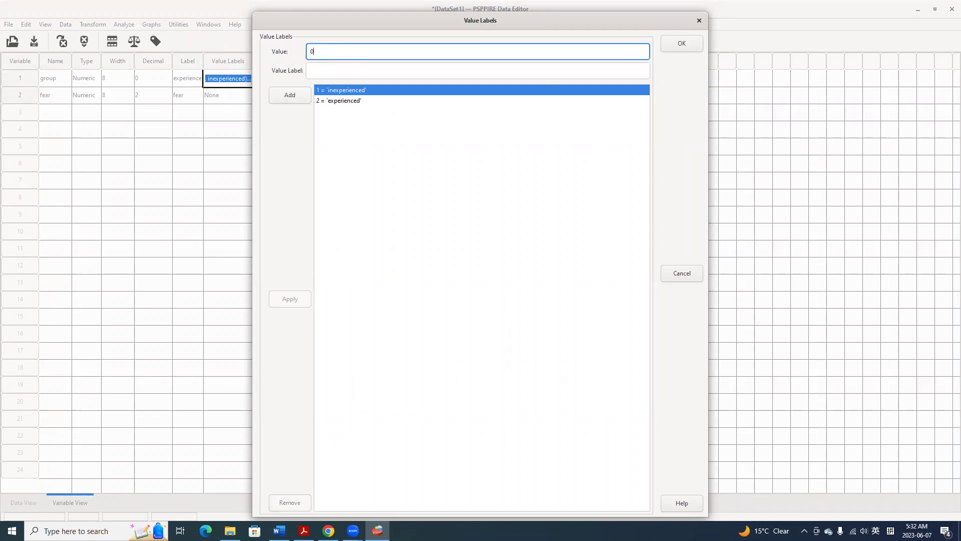
click(358, 94)
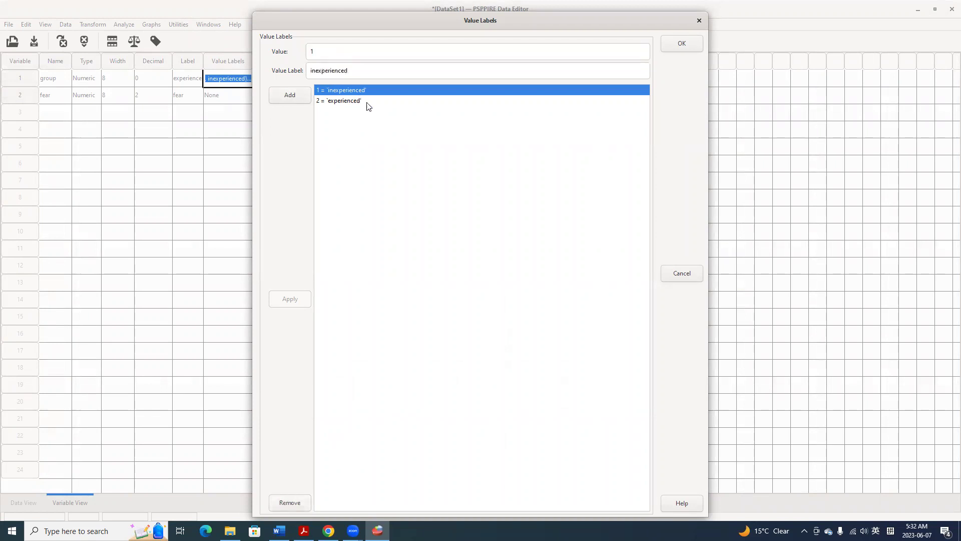
Retry giving the "inexperienced" label the value 0, and discard the value label edits.
click(366, 103)
click(366, 91)
click(332, 102)
click(332, 91)
click(322, 51)
key(BackSpace)
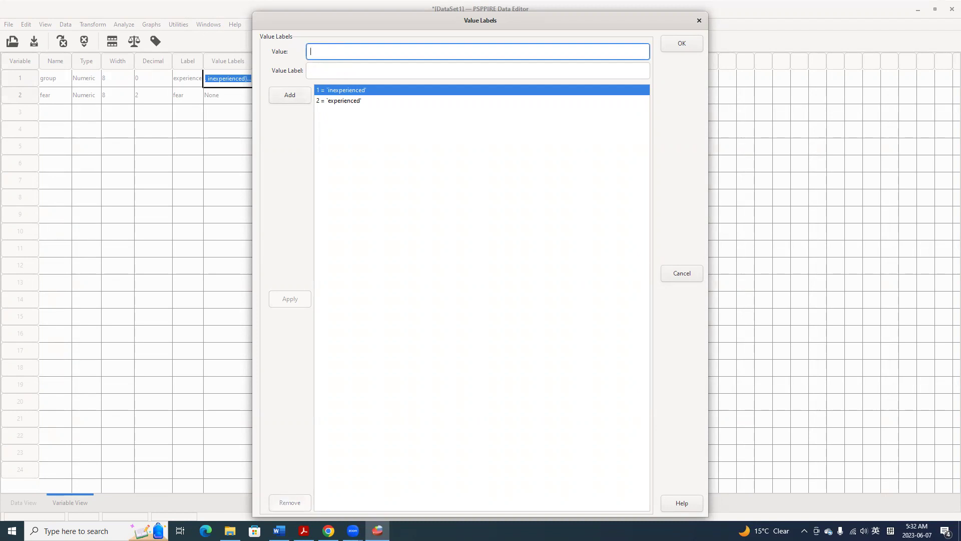
click(333, 70)
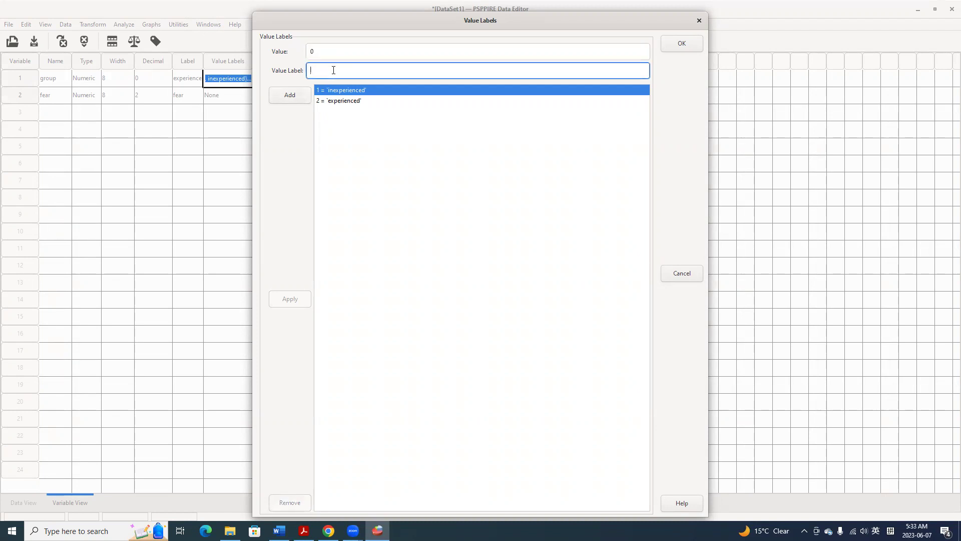
click(347, 92)
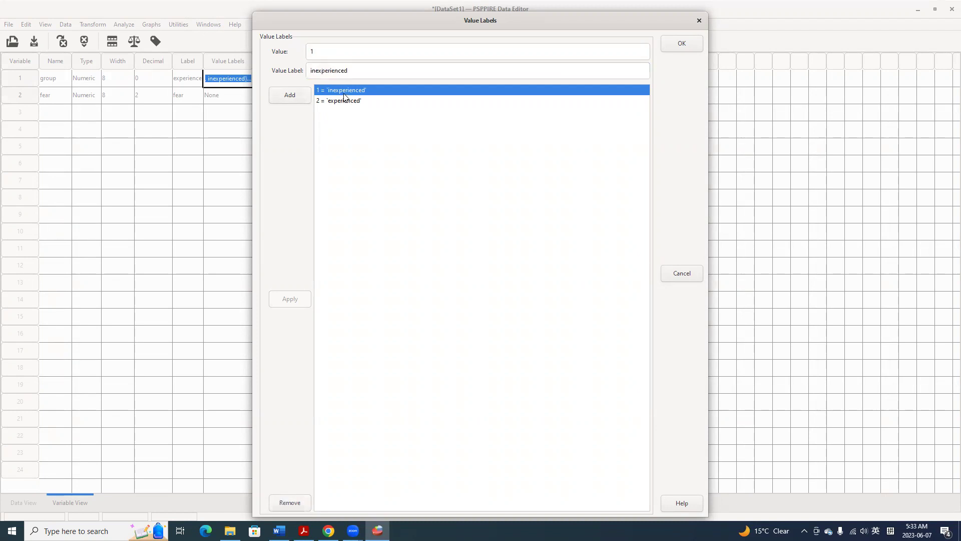
click(372, 100)
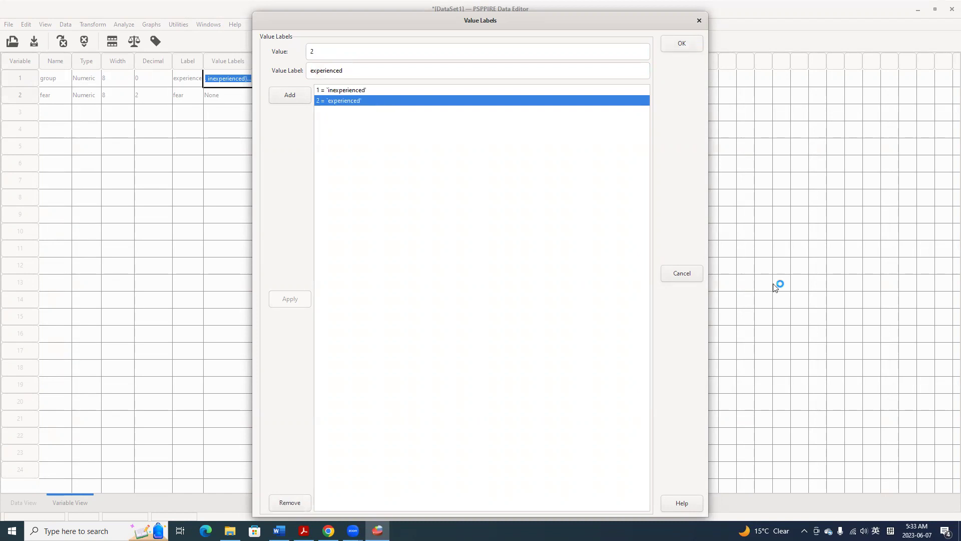
click(700, 275)
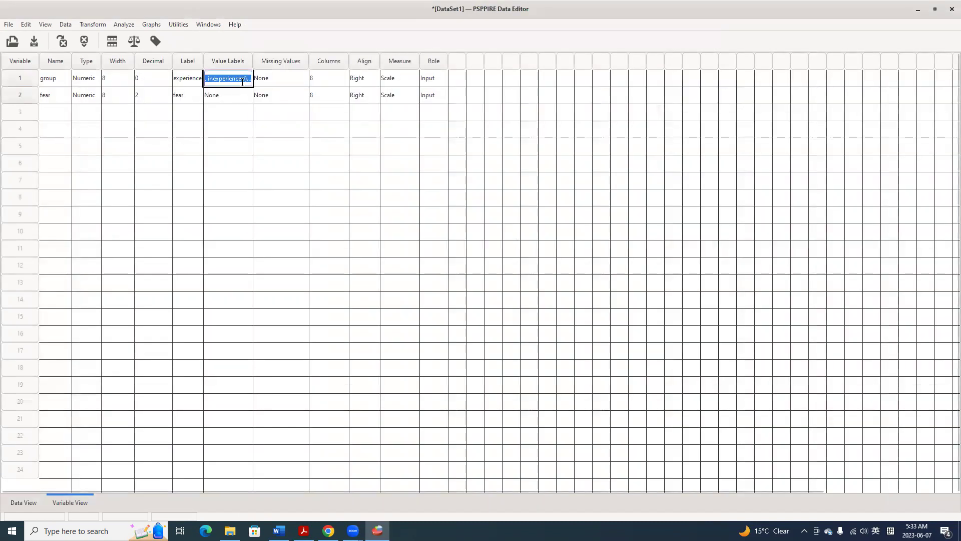
key(BackSpace)
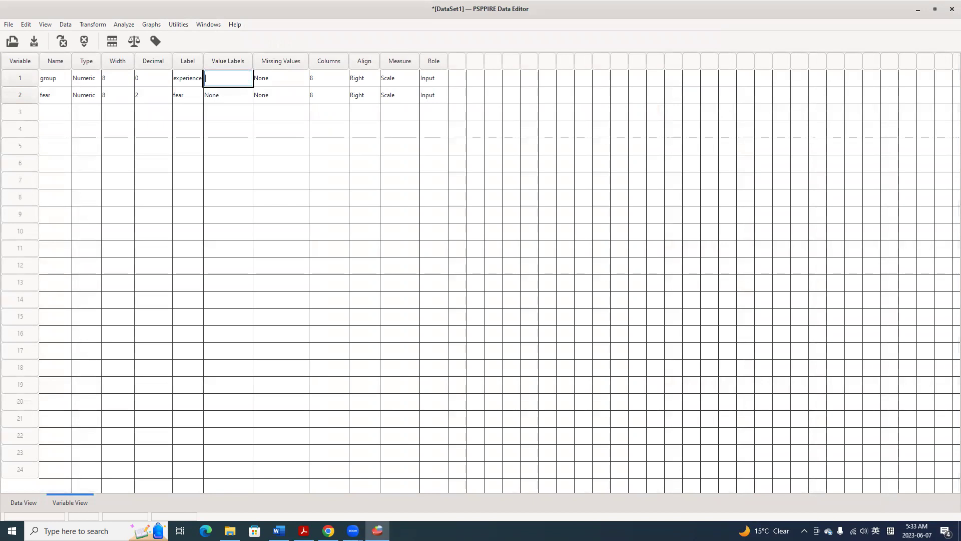
click(235, 78)
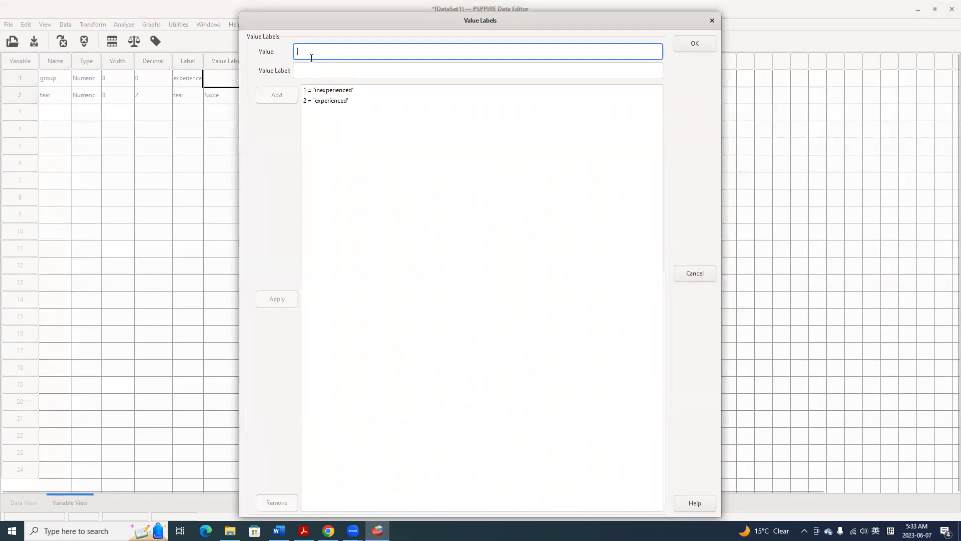
click(337, 90)
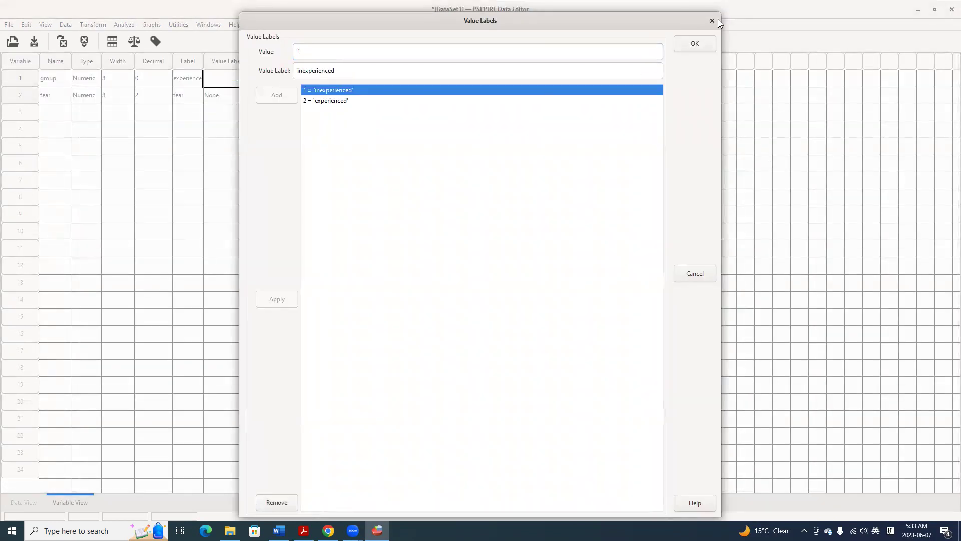
click(710, 20)
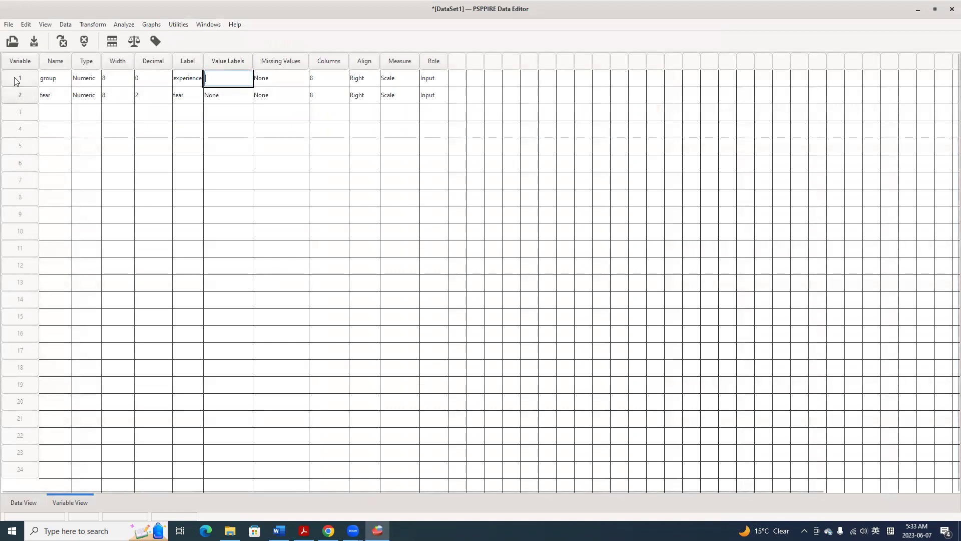
click(50, 80)
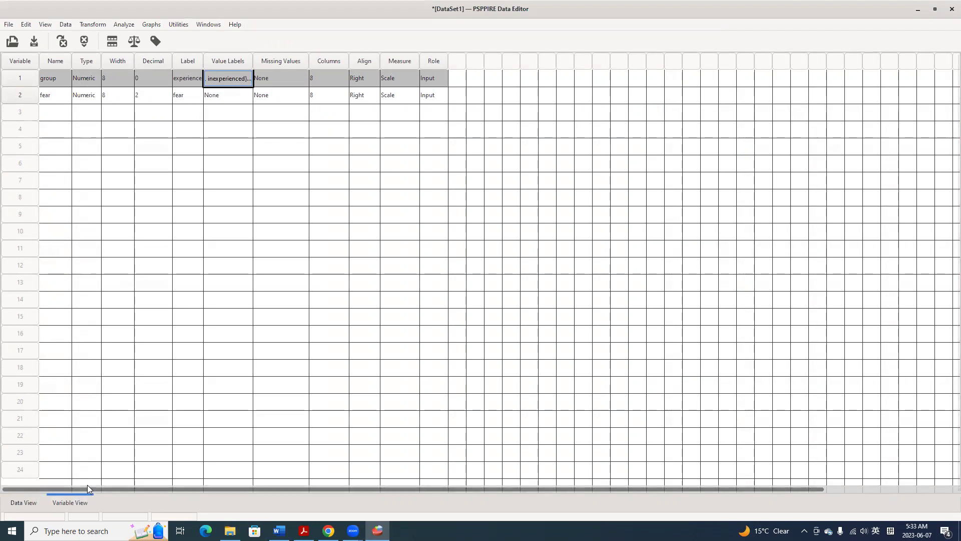
click(24, 504)
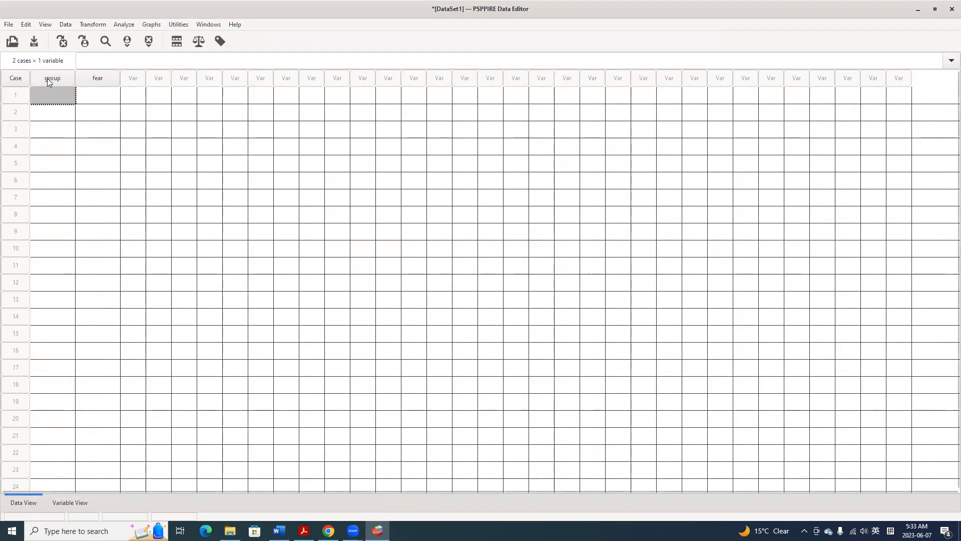
key(Down)
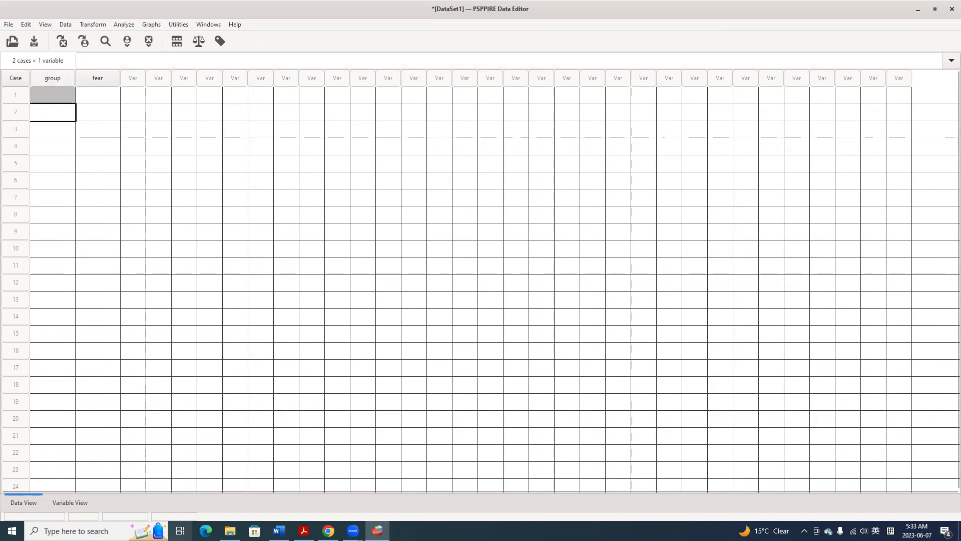
click(73, 503)
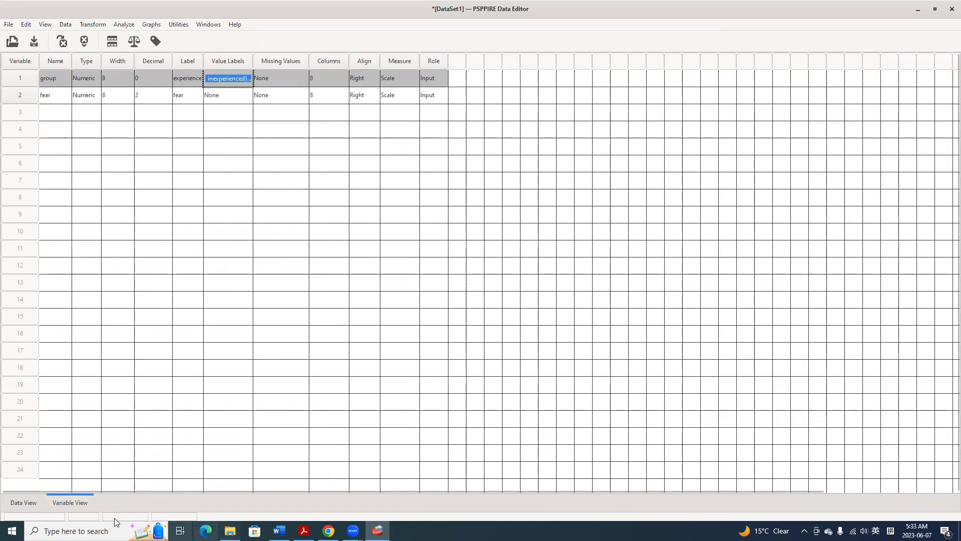
In the data view, enter 1 as the group value for cases 1 to 6 and 2 for cases 7 to 12.
click(24, 501)
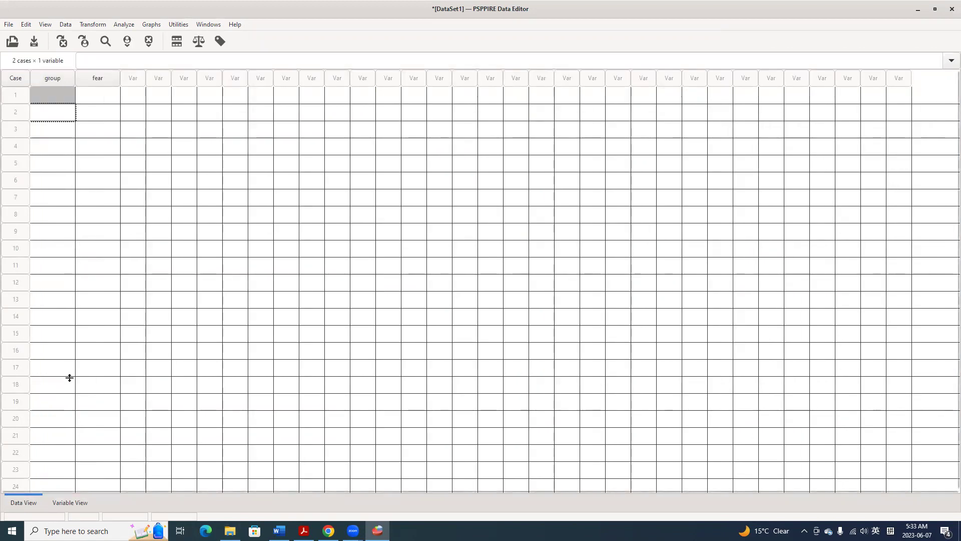
click(46, 99)
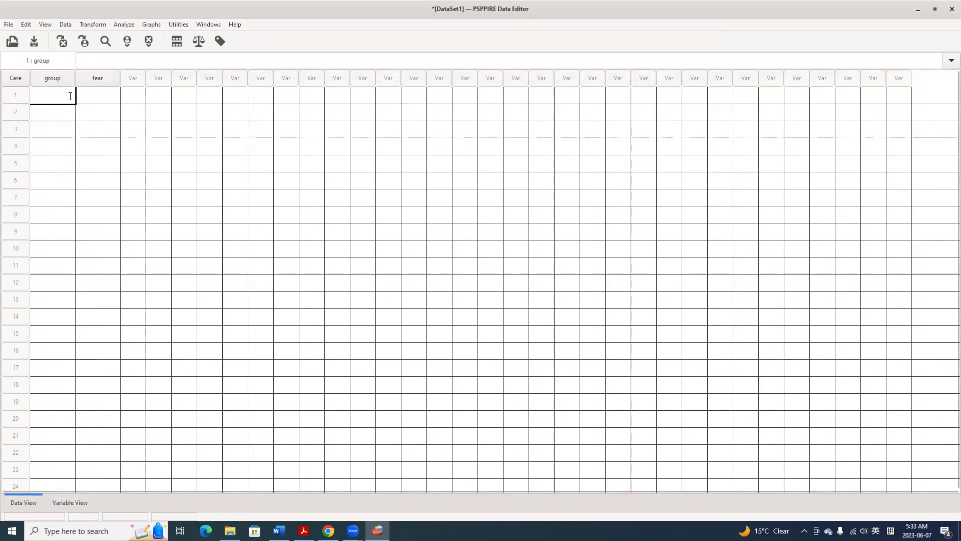
click(69, 95)
text(1)
key(Return)
text(1)
key(Return)
text(1)
key(Return)
text(1)
key(Return)
text(1)
key(Return)
text(1)
key(Return)
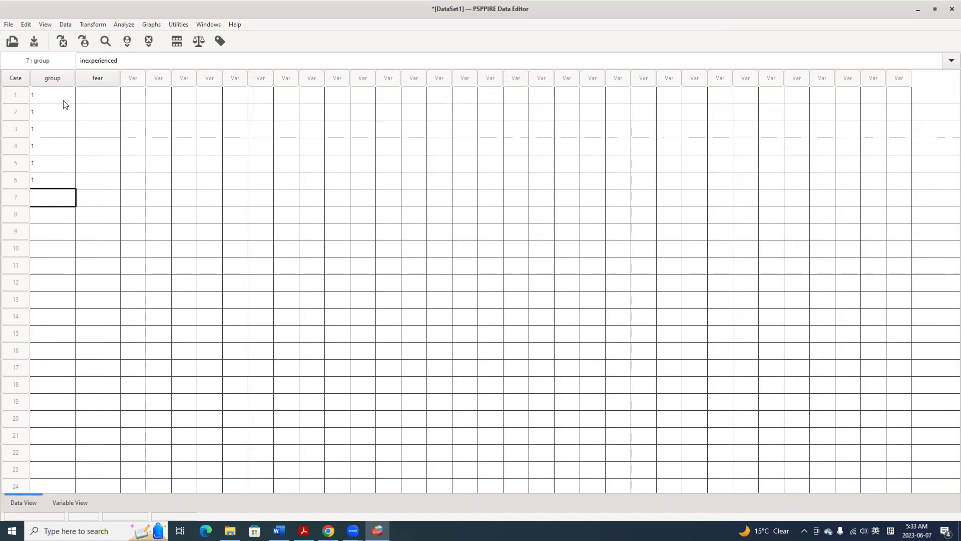
text(2 2 2 2 2 2)
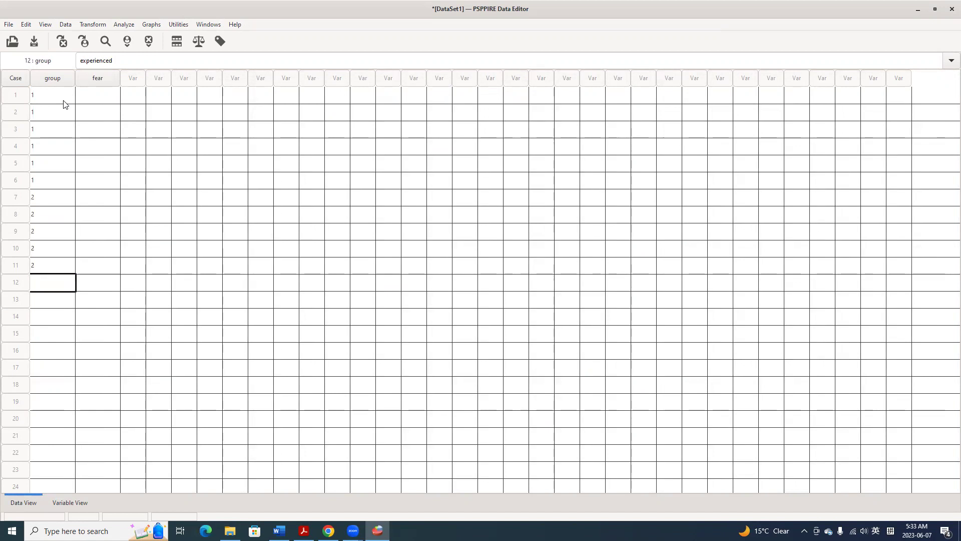
Enter the fear scores 9, 10, 9, 8, 10 and 9 for cases 1 to 6 from the Word document's table.
key(Up)
key(Up)
key(Up)
key(Up)
key(Up)
key(Up)
key(Up)
key(Up)
key(Up)
key(Up)
key(Up)
key(Up)
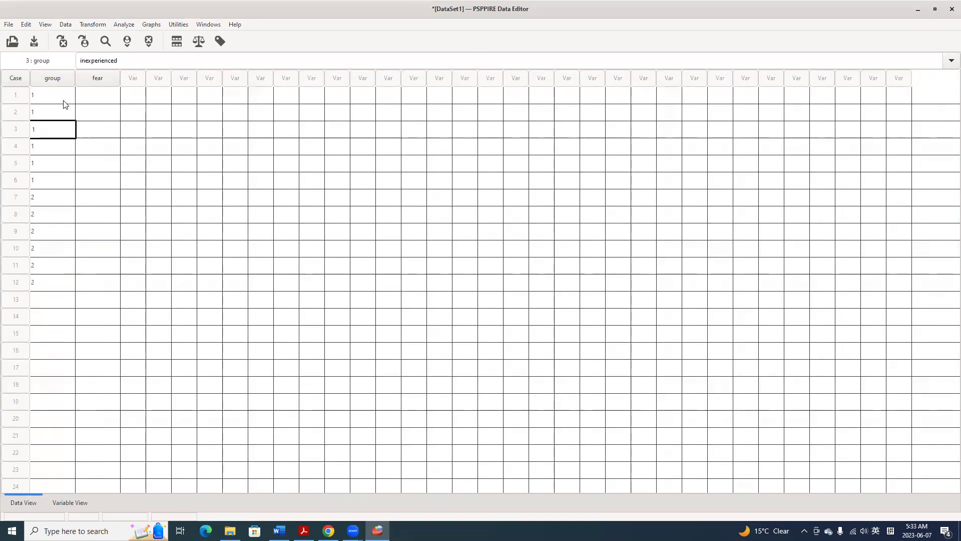
key(Right)
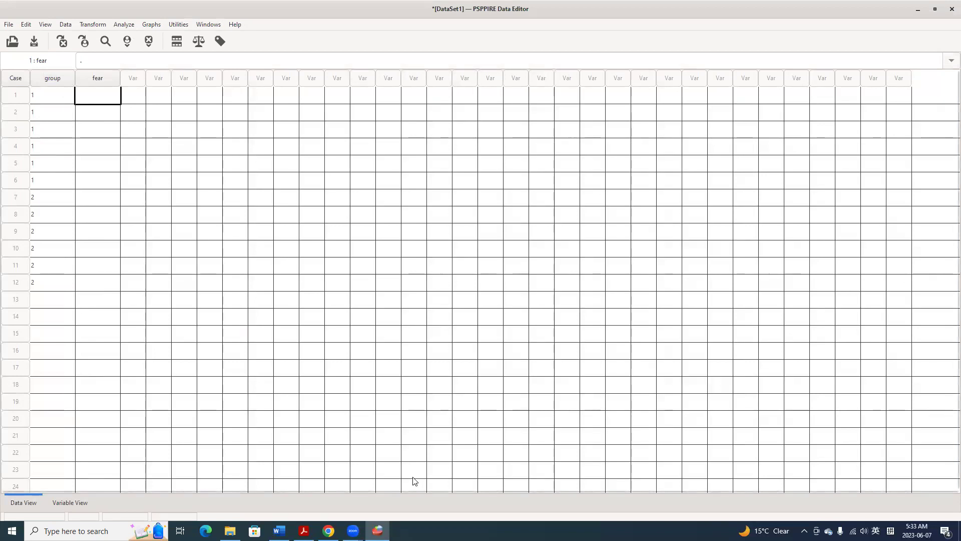
click(280, 531)
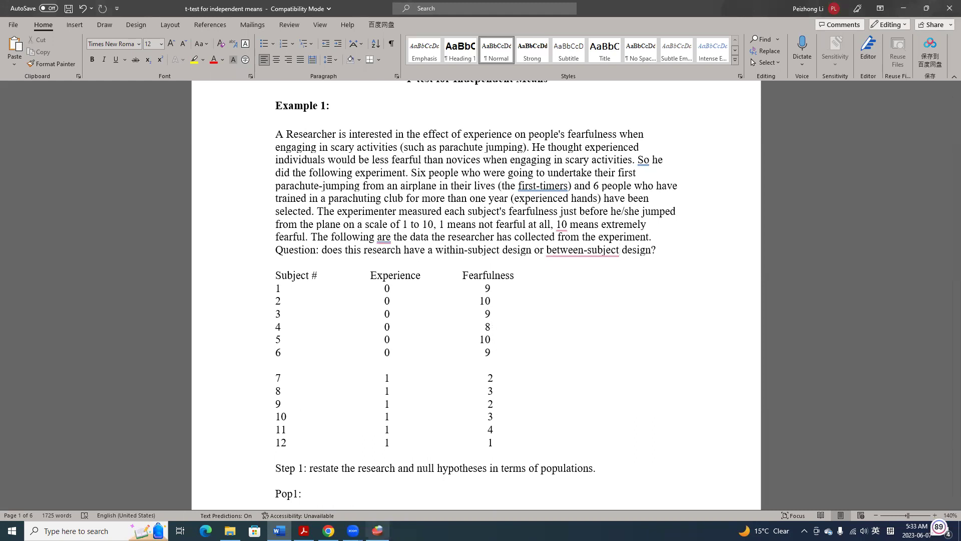
key(alt+Tab)
text(9)
key(Return)
text(10)
key(Return)
text(9)
key(Return)
text(8)
key(Return)
text(10)
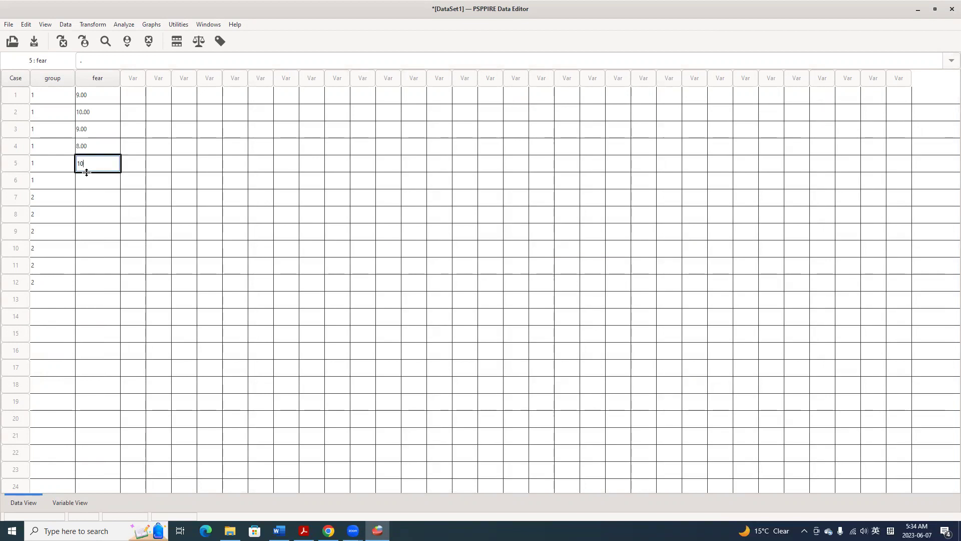
key(Return)
text(9)
key(Return)
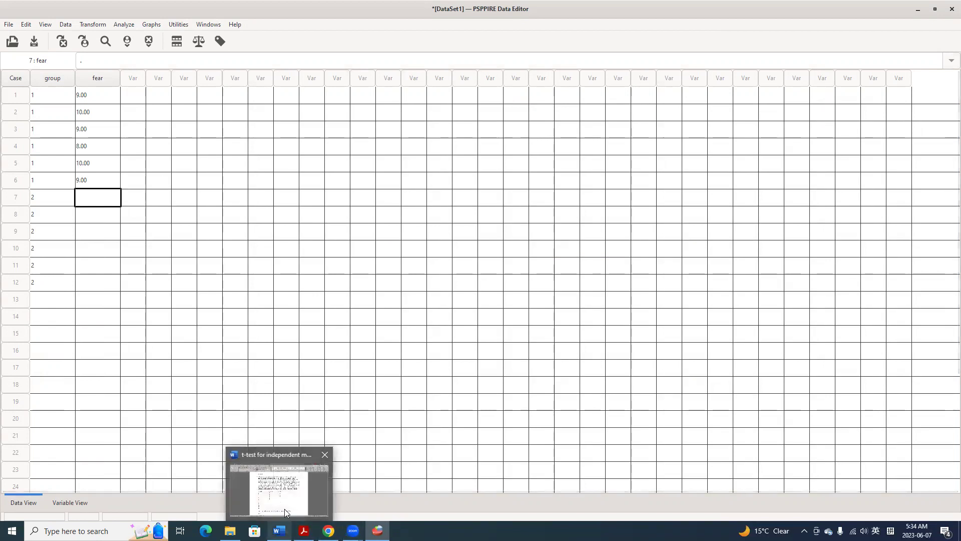
Enter the fear scores 2, 3, 2, 3, 4 and 1 for cases 7 to 12 from the Word document's table.
click(296, 480)
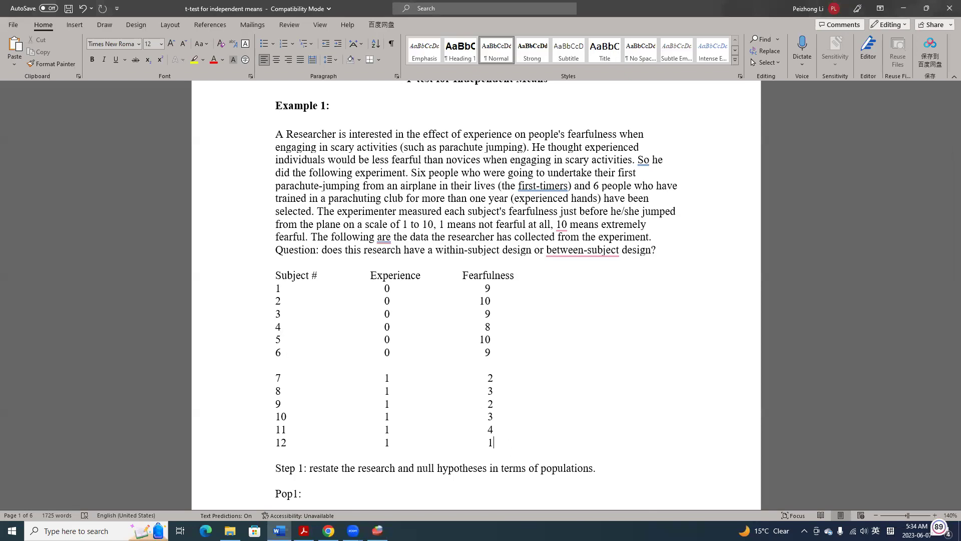
click(377, 531)
text(2)
key(Return)
text(3)
key(Return)
text(2)
key(Return)
text(3)
key(Return)
text(4)
key(Return)
text(1)
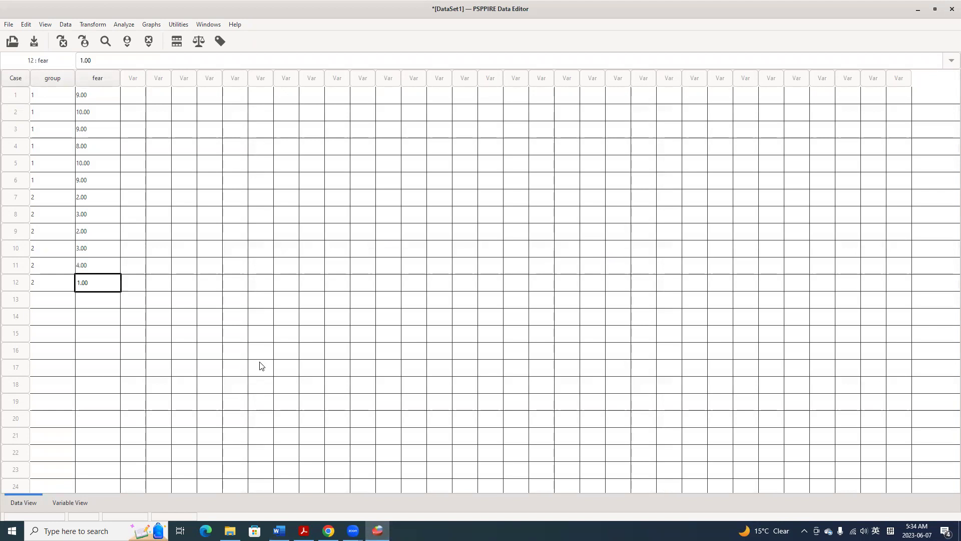
Set up an Independent Samples T Test with fear as the test variable and group as the grouping variable.
click(39, 301)
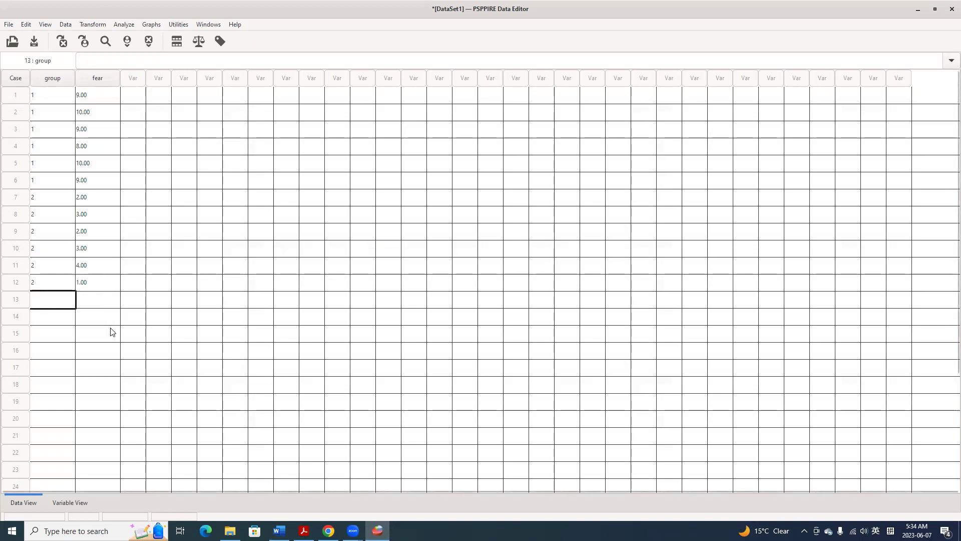
click(121, 28)
mouse_move(149, 52)
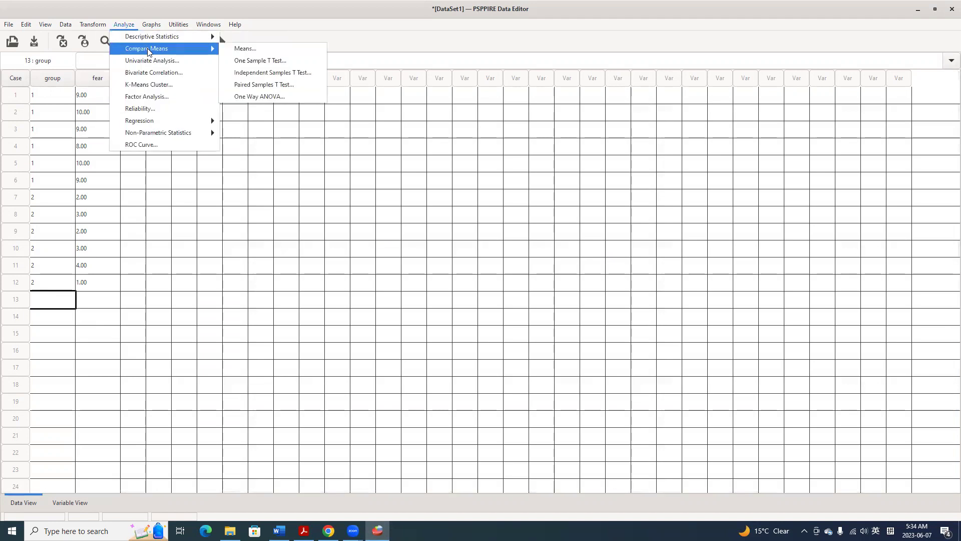
click(264, 77)
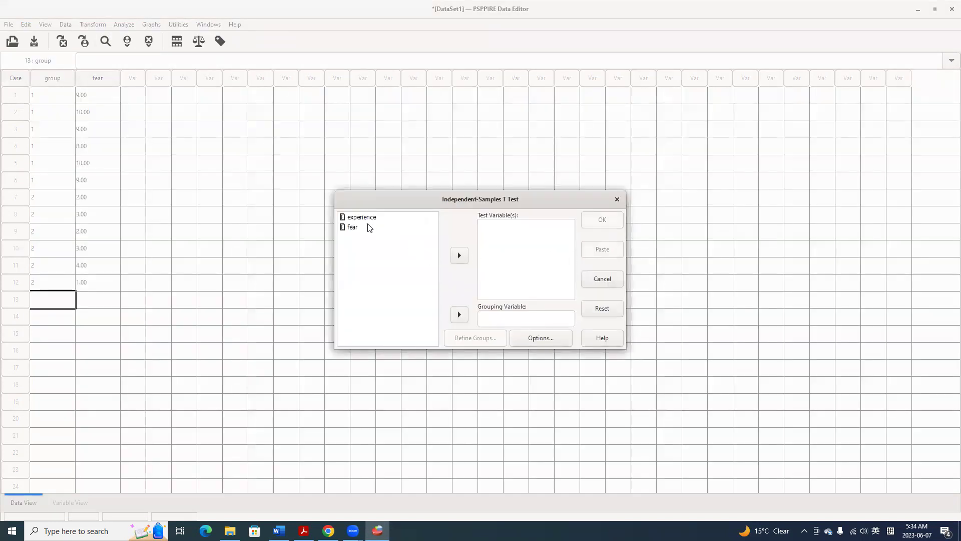
click(352, 228)
click(460, 259)
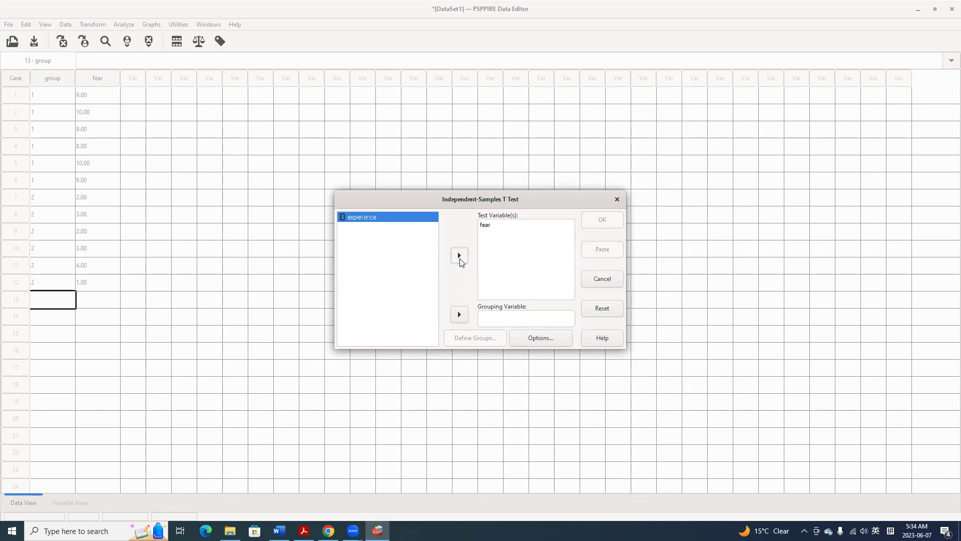
click(465, 316)
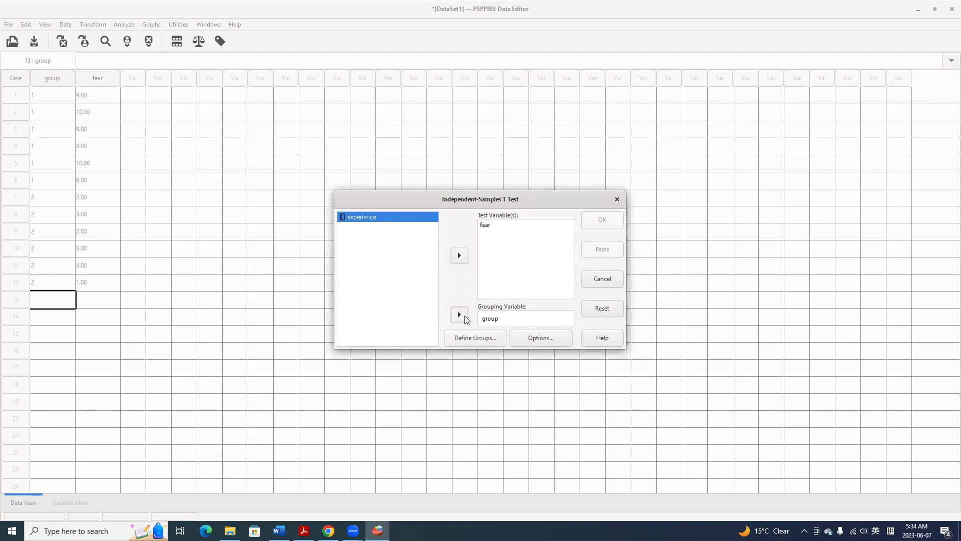
Define the compared groups with "inexperienced" as group 1 and "experienced" as group 2.
click(498, 339)
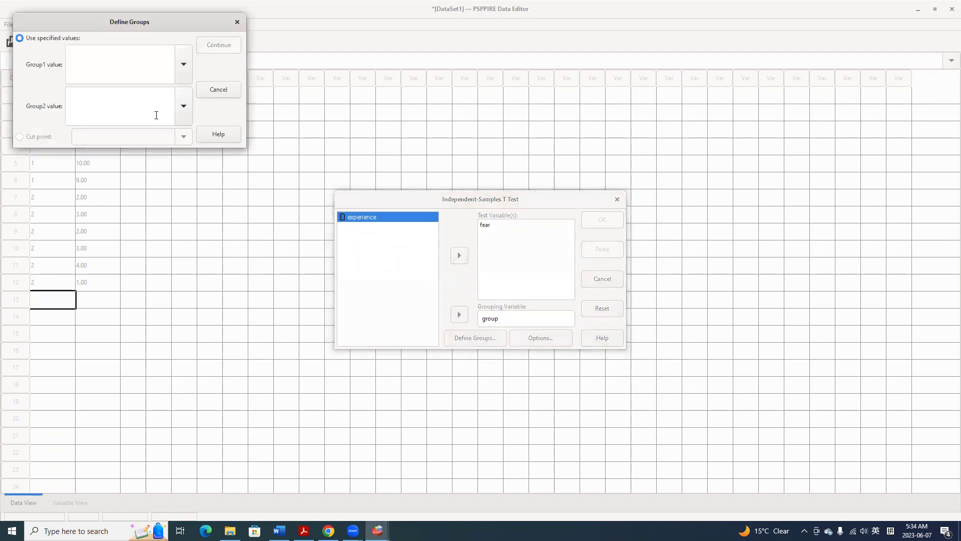
click(124, 72)
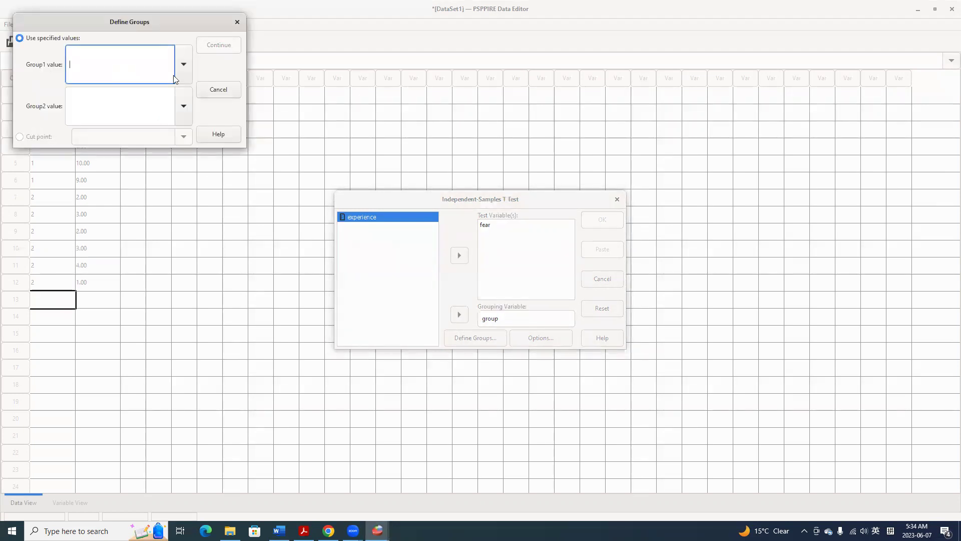
click(180, 71)
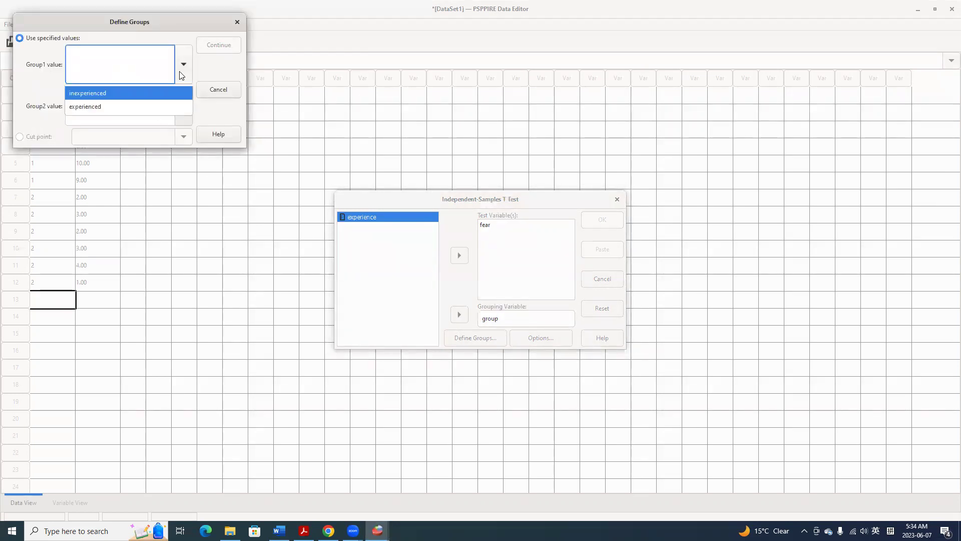
click(149, 99)
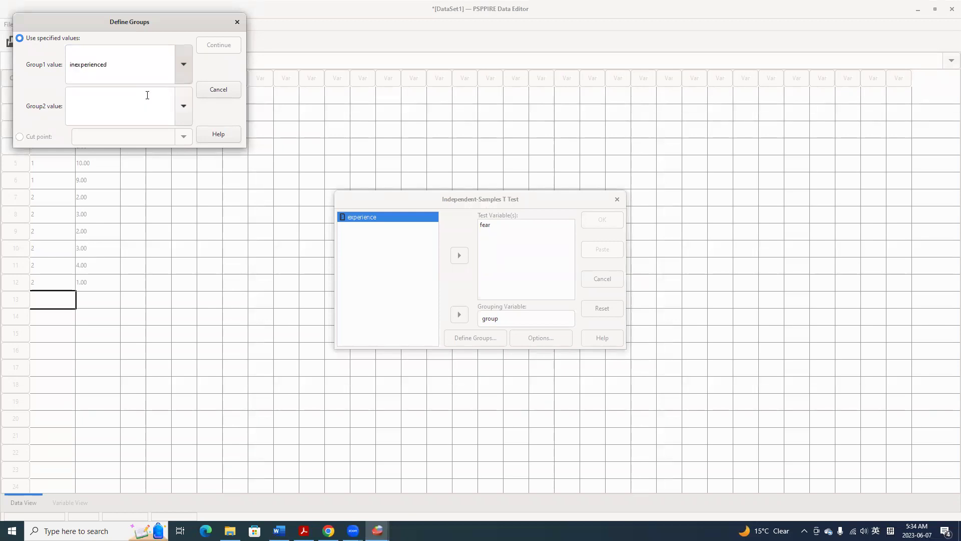
click(184, 110)
click(141, 145)
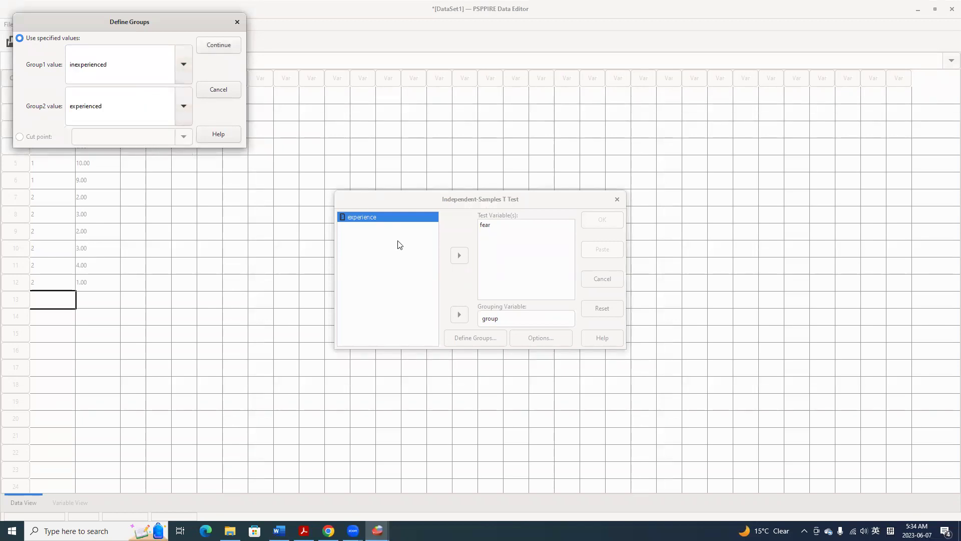
click(213, 44)
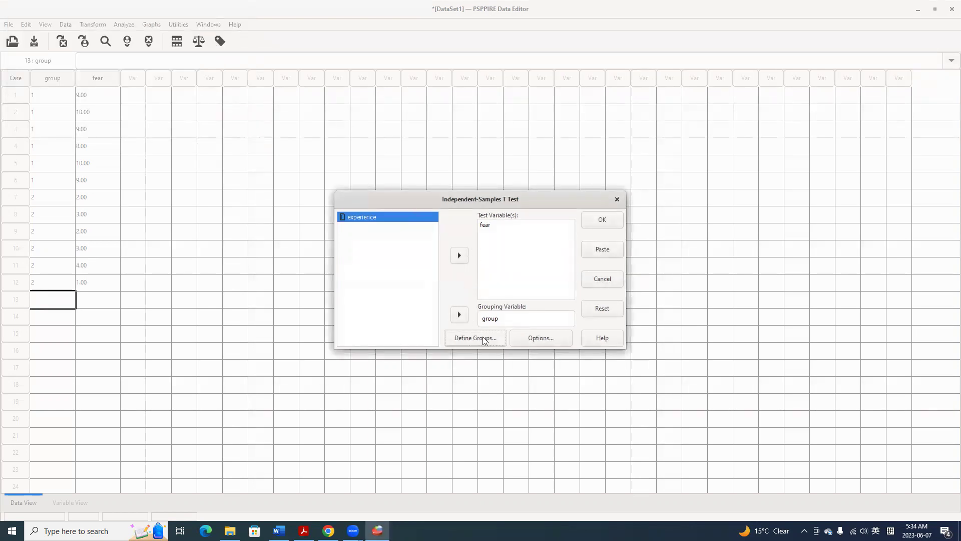
Check the test options without changing them, run the t-test and open its results in the output viewer.
click(538, 339)
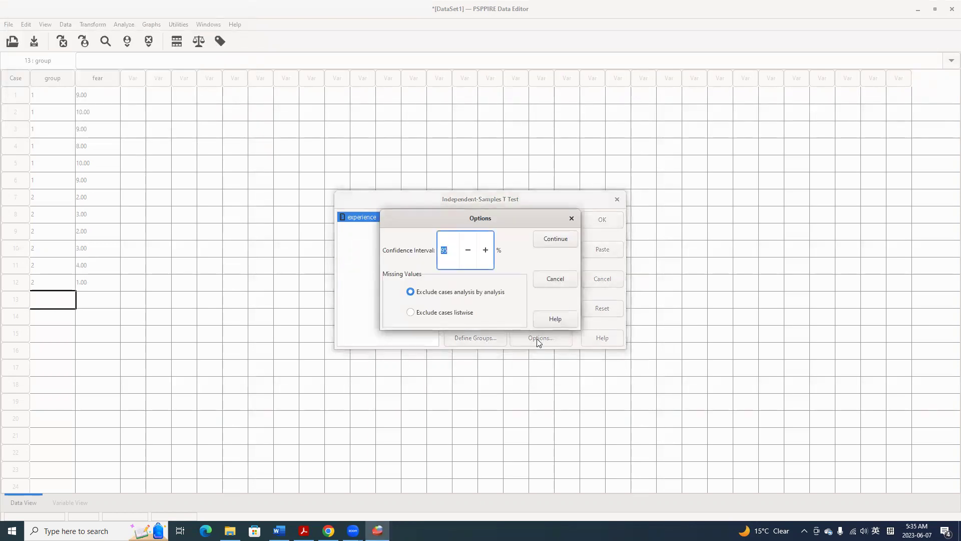
click(552, 280)
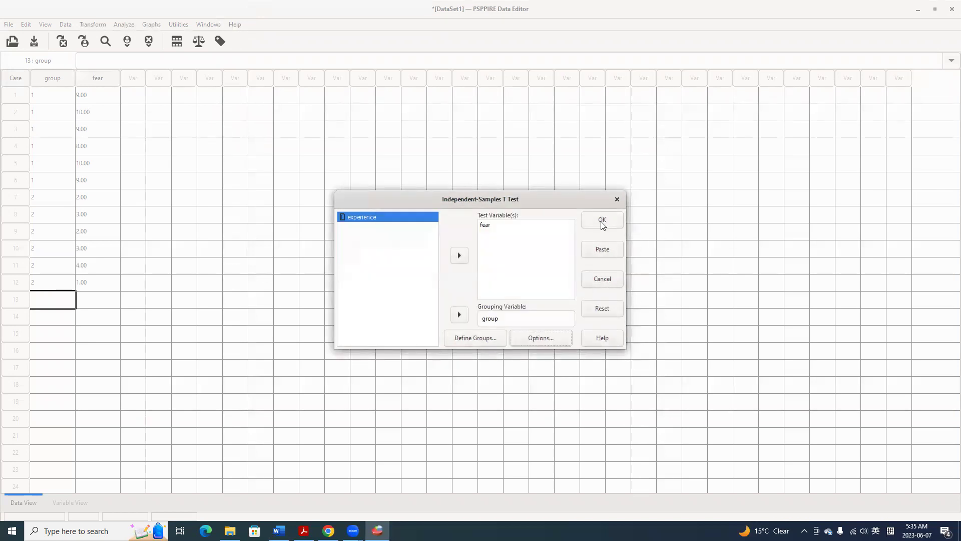
click(603, 221)
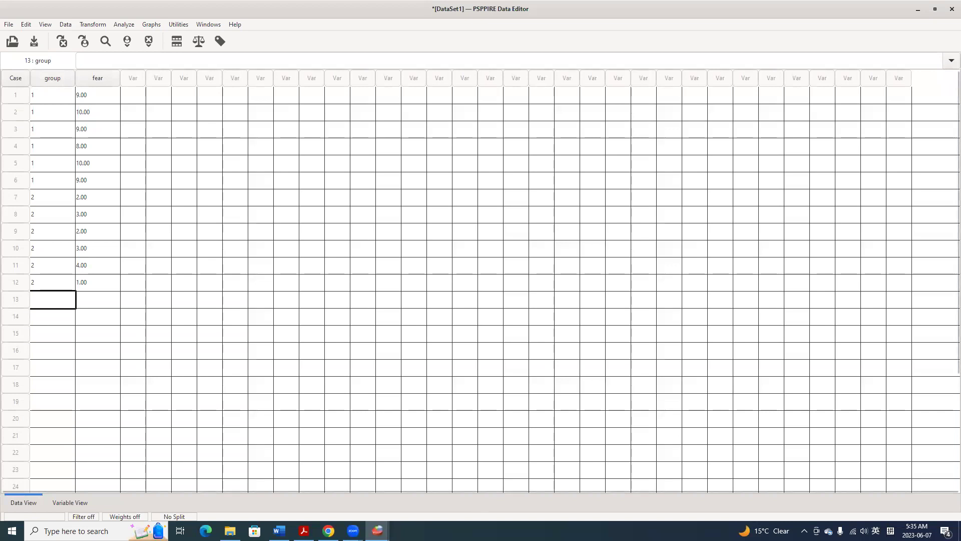
mouse_move(378, 531)
click(401, 504)
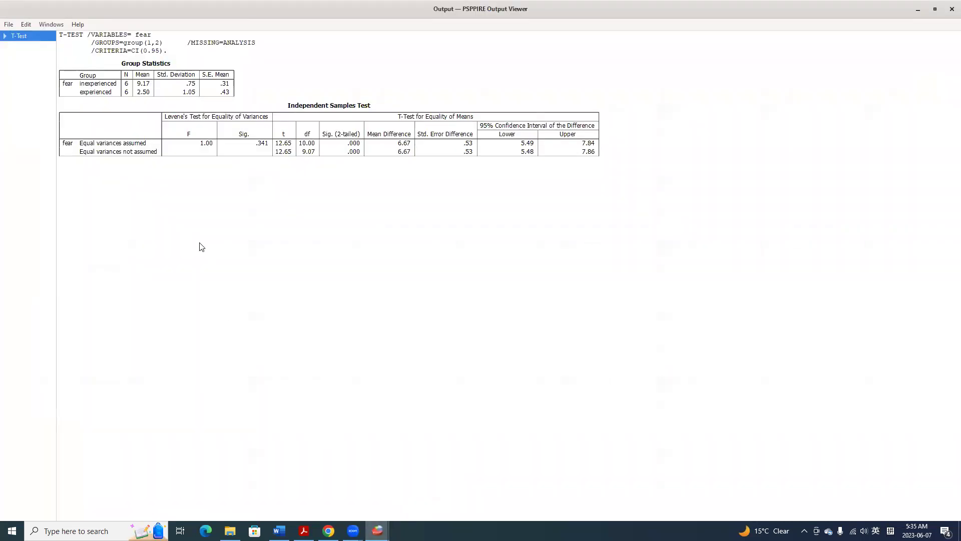